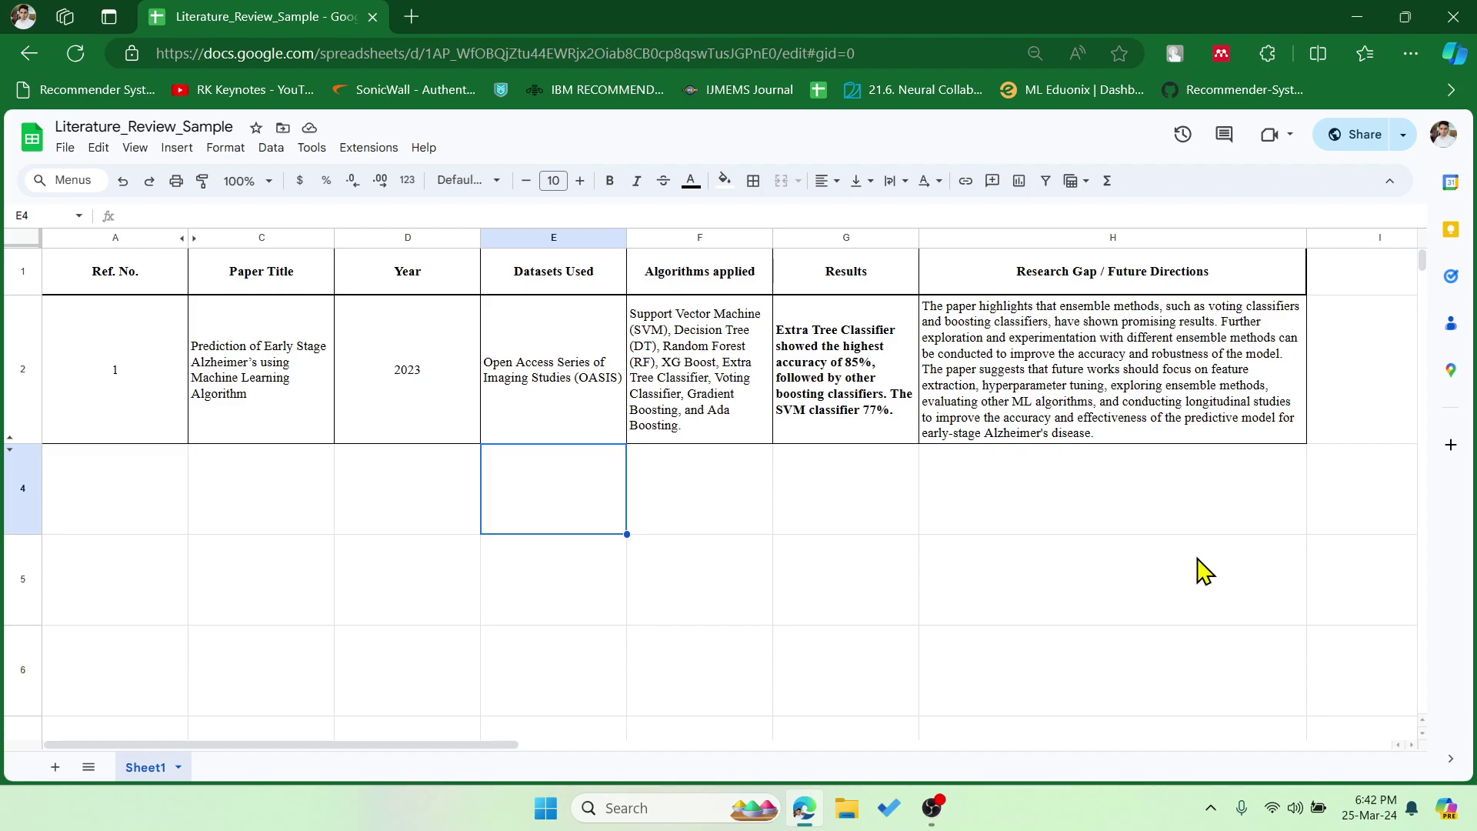
- Select the spreadsheet's header row A1:H1 and the first paper's row A2:H2
{"action": "left_click", "coordinate": [281, 515]}
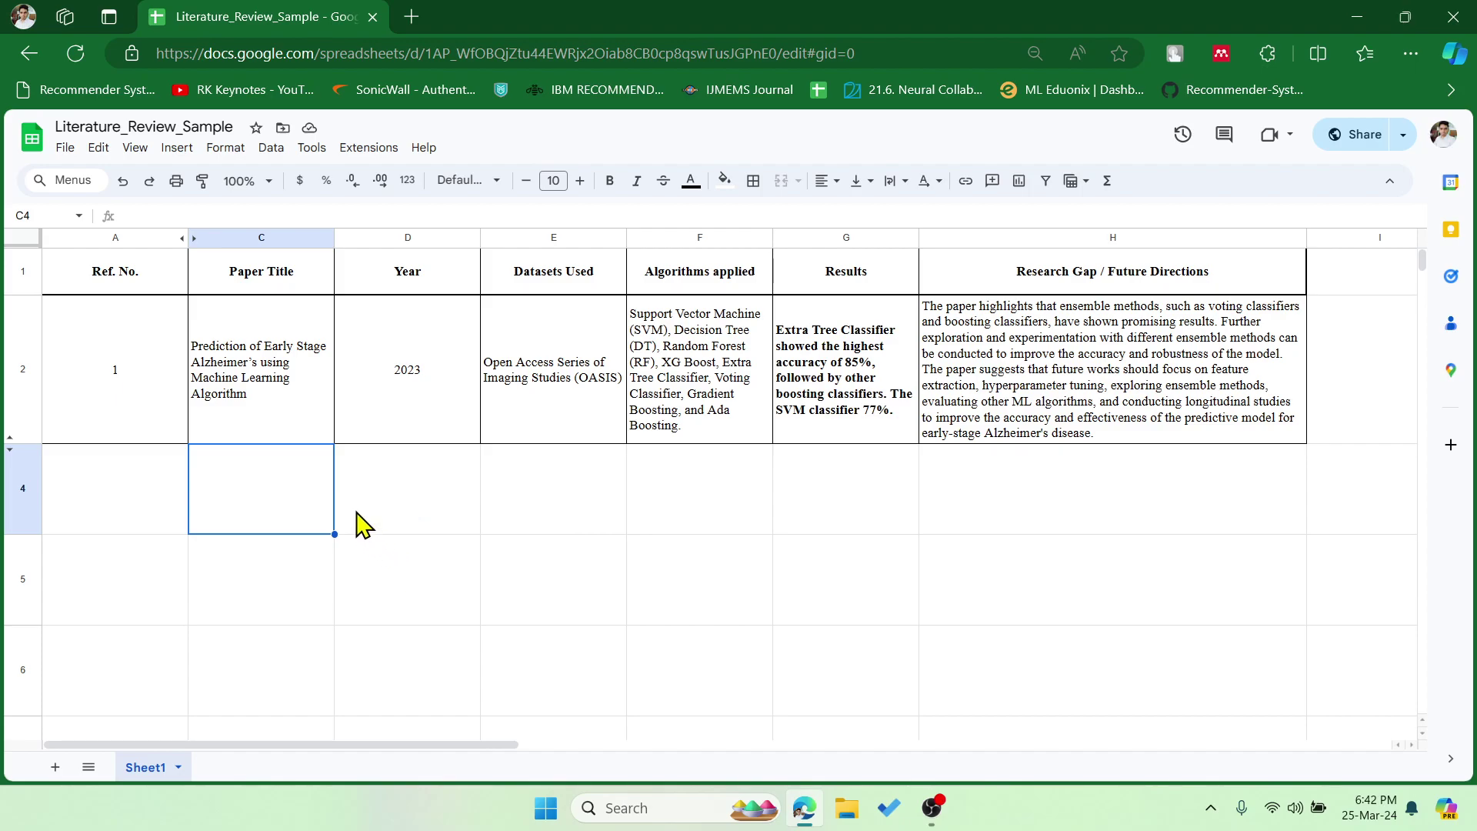
{"action": "left_click_drag", "start_coordinate": [134, 277], "coordinate": [1127, 291]}
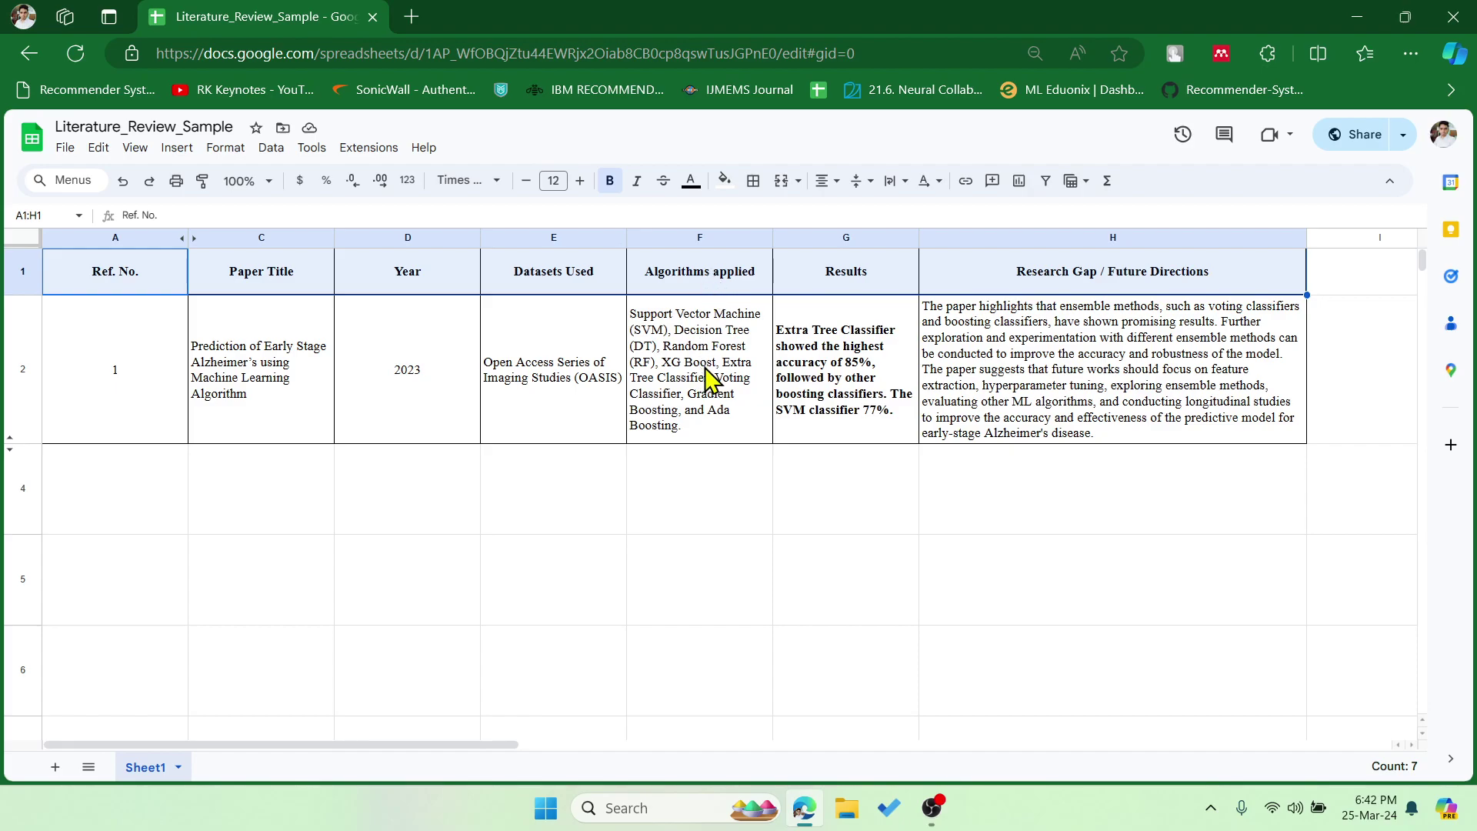
{"action": "left_click_drag", "start_coordinate": [846, 291], "coordinate": [842, 397]}
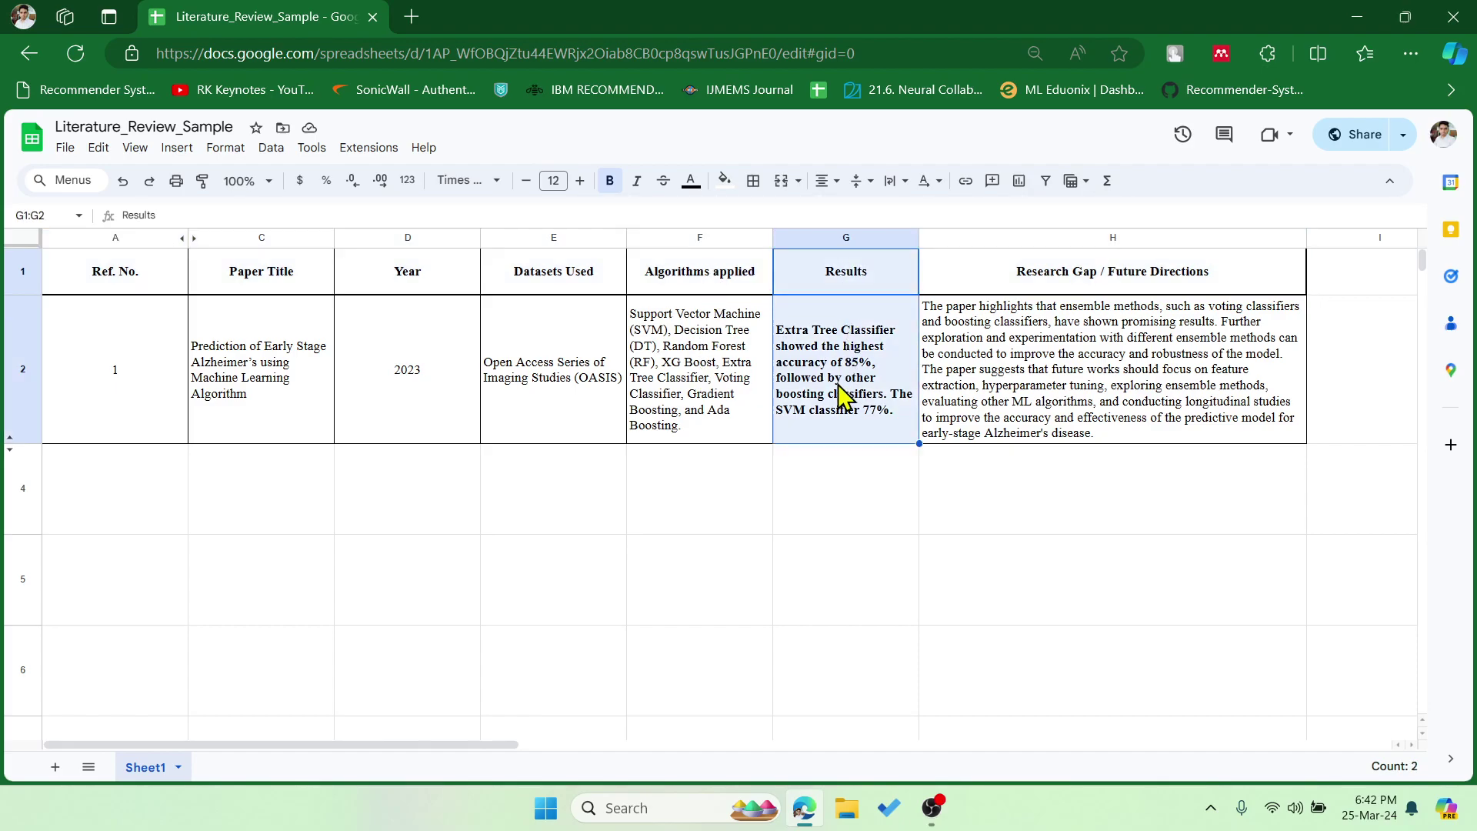
{"action": "left_click_drag", "start_coordinate": [1056, 278], "coordinate": [1071, 352]}
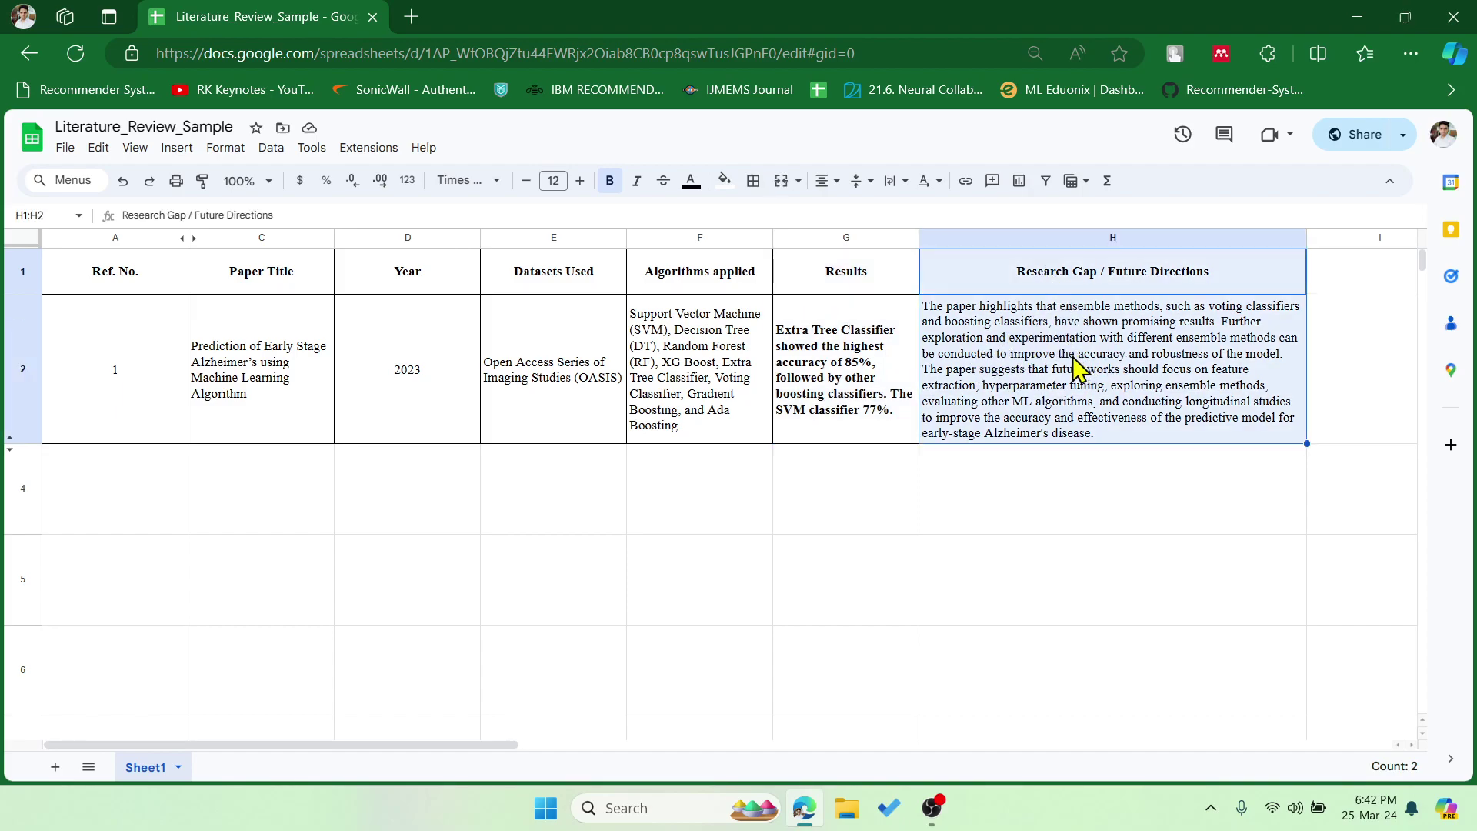
{"action": "left_click_drag", "start_coordinate": [239, 376], "coordinate": [1046, 396]}
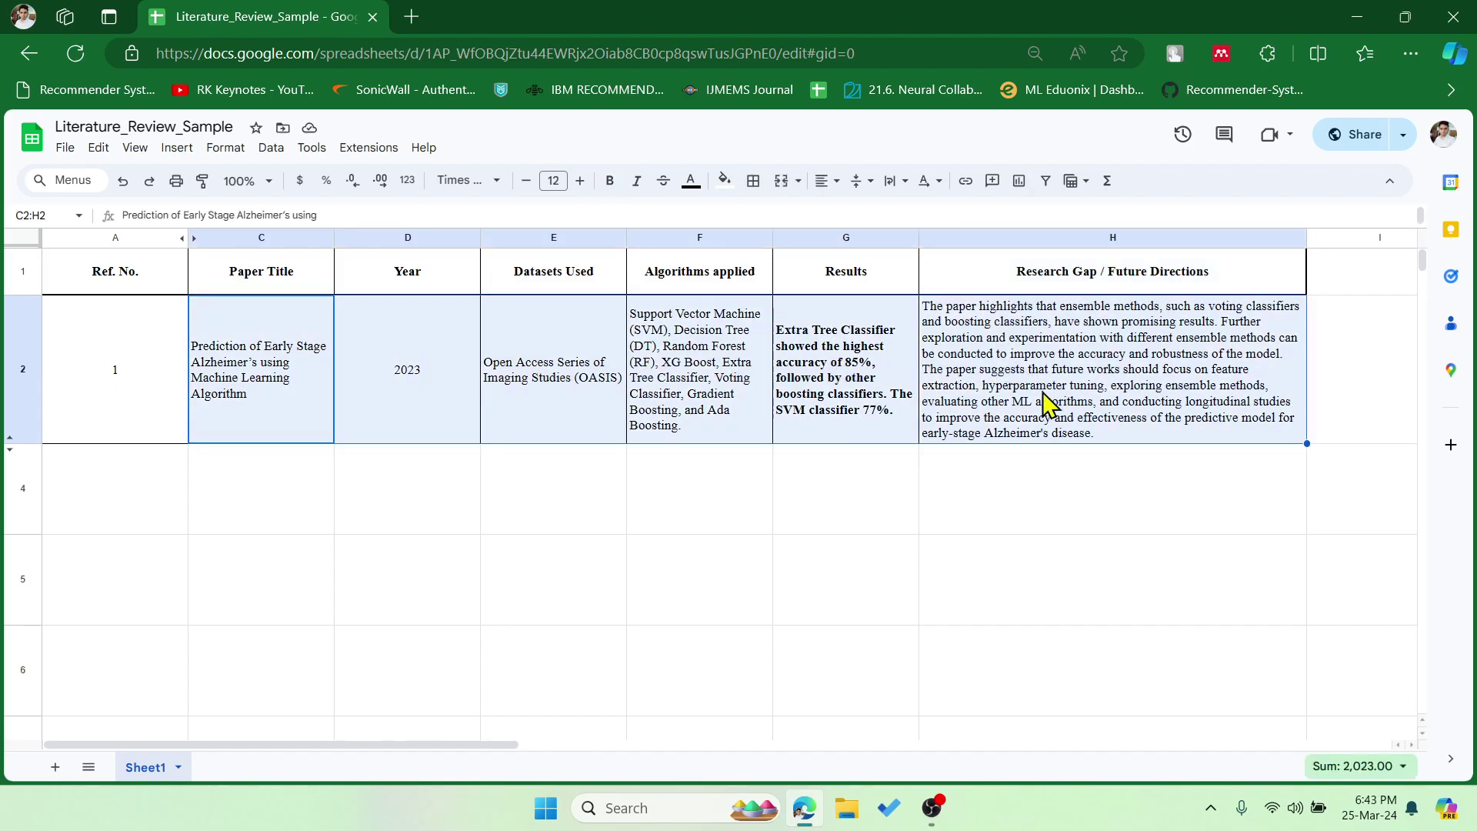
{"action": "left_click", "coordinate": [1046, 399]}
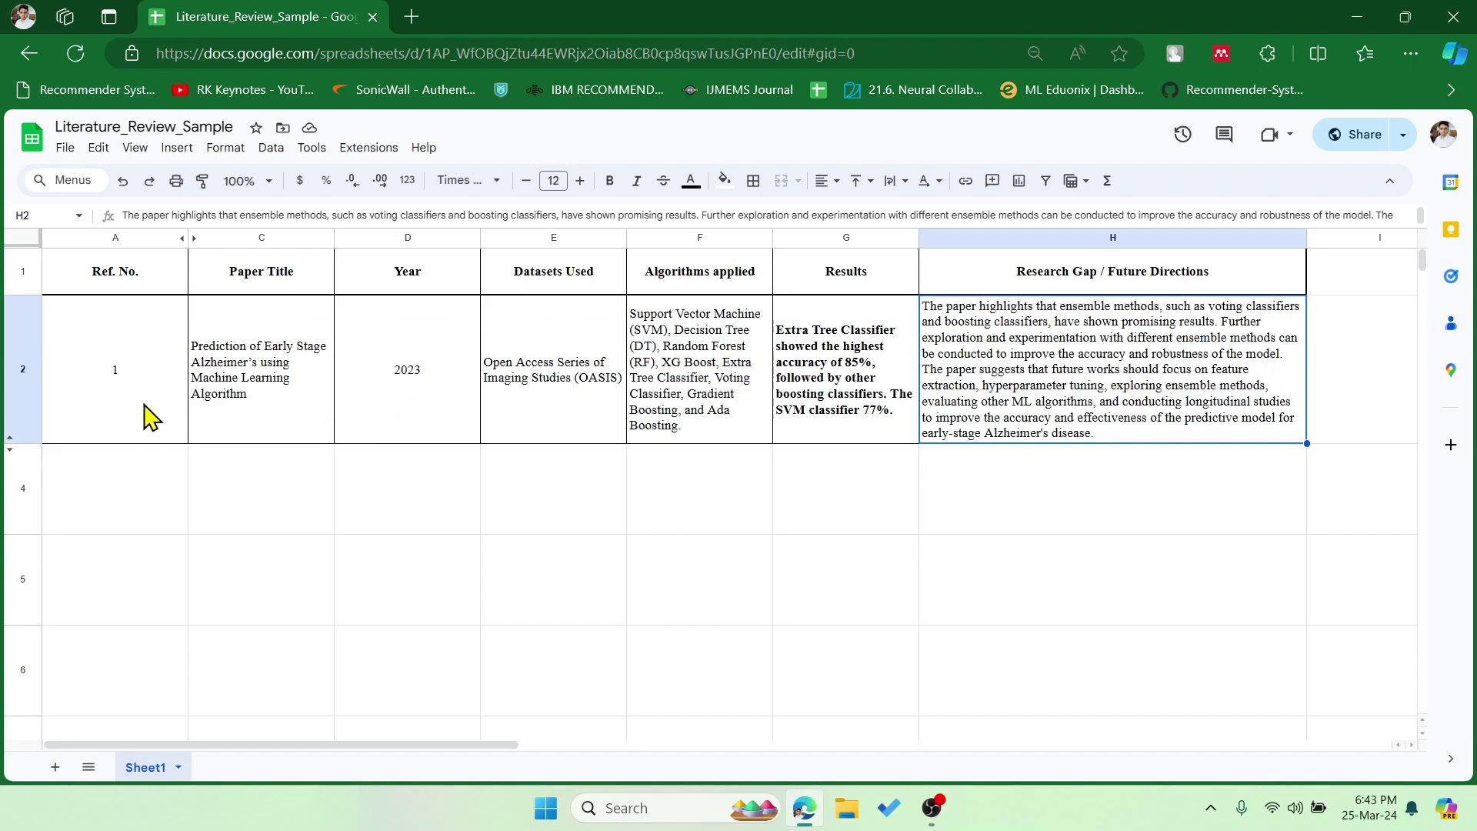
{"action": "left_click_drag", "start_coordinate": [134, 381], "coordinate": [1042, 369]}
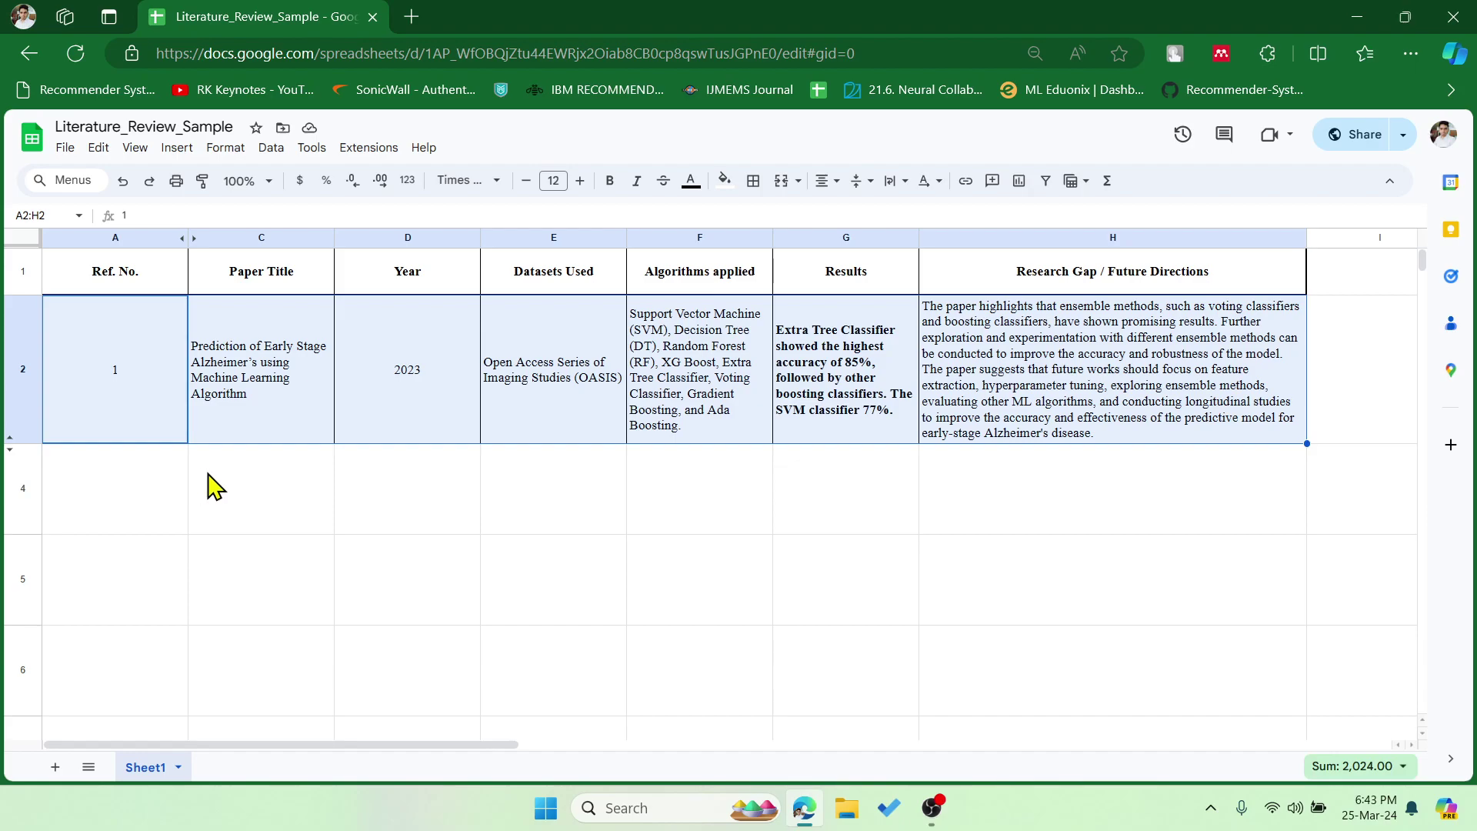
- Go to scispace.com in a new Edge tab and continue on to typeset.io
{"action": "left_click", "coordinate": [411, 17]}
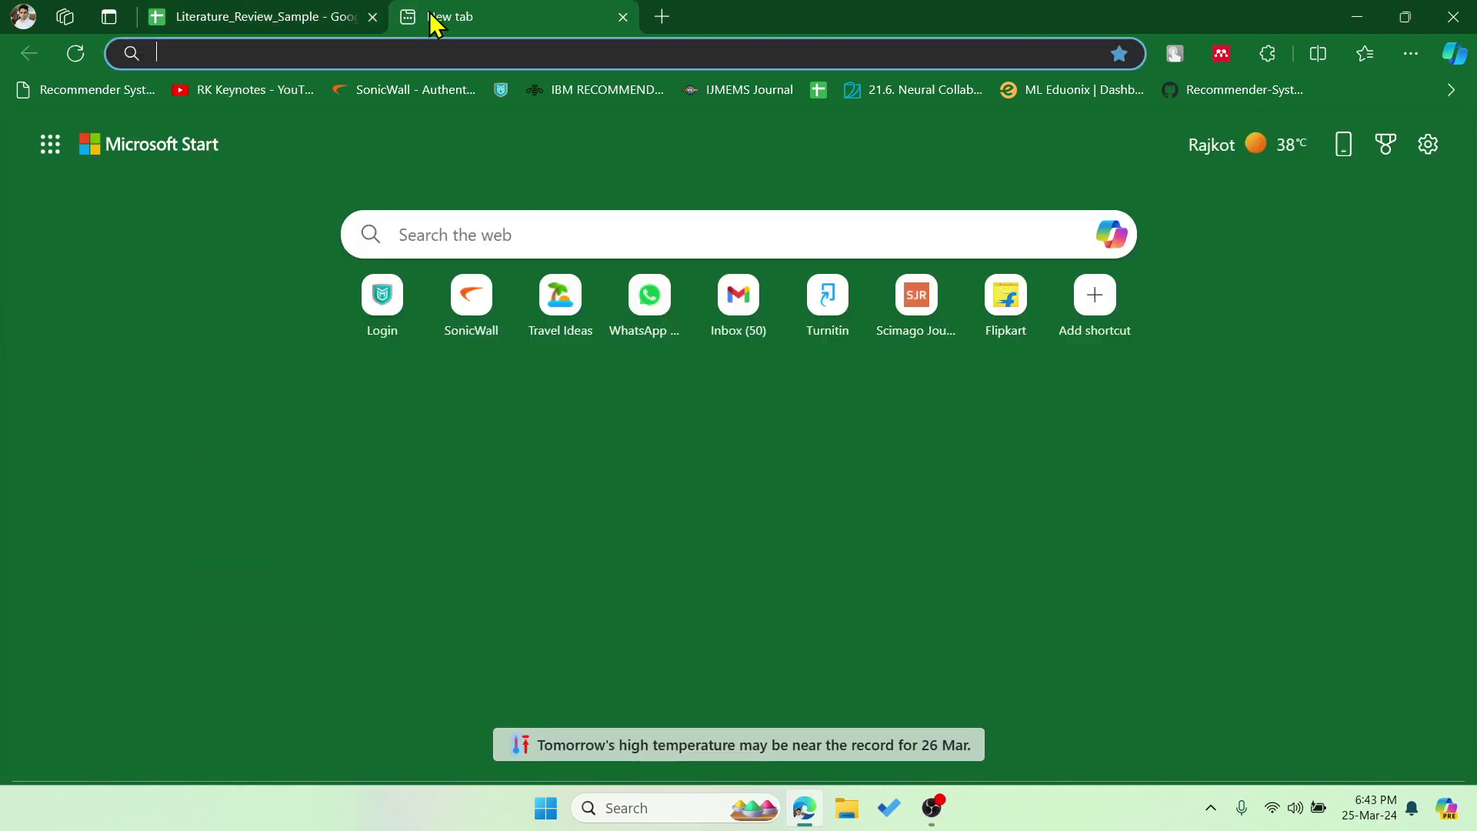
{"action": "type", "text": "scisp"}
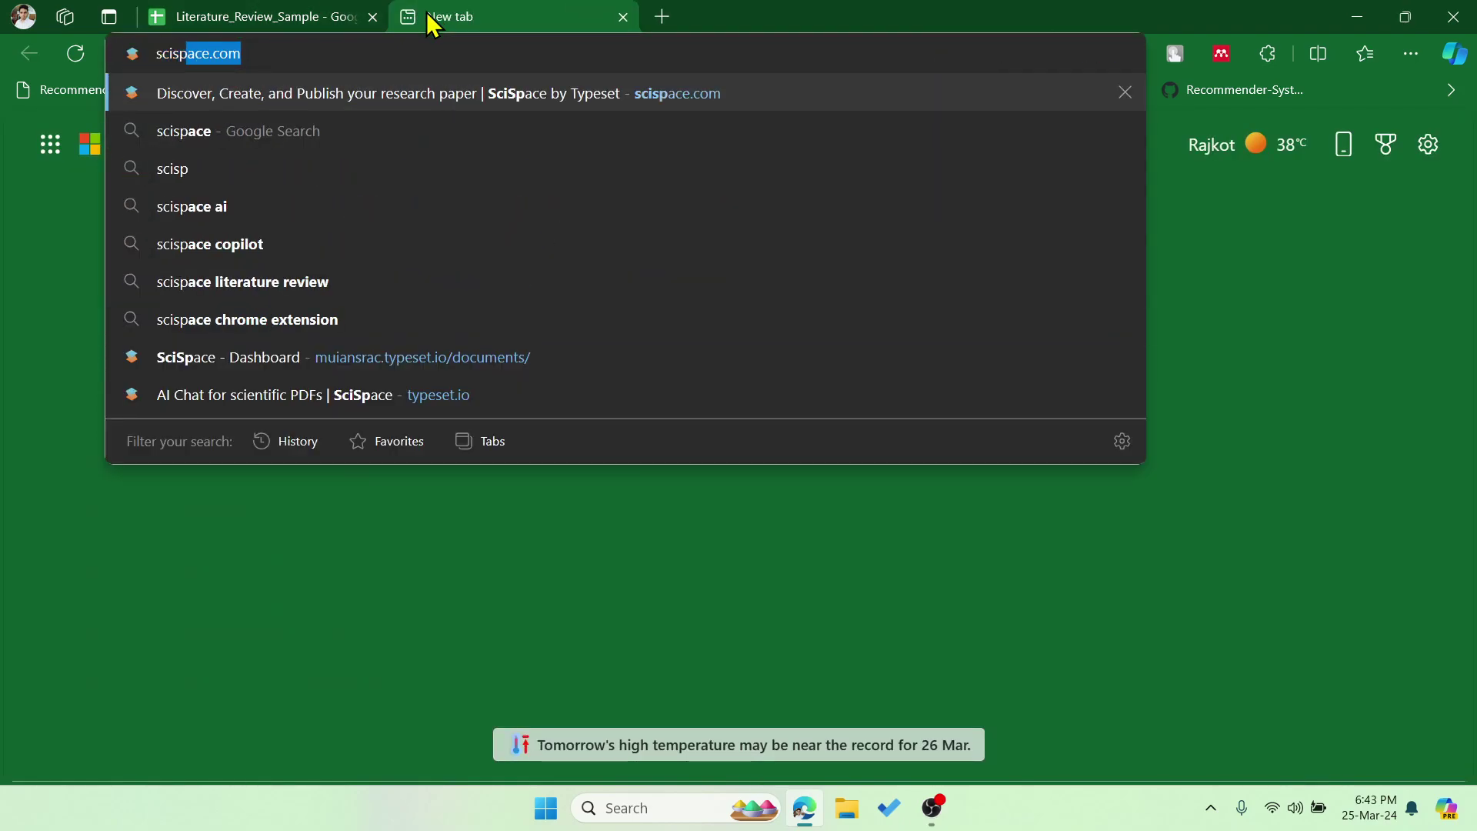
{"action": "key", "text": "Return"}
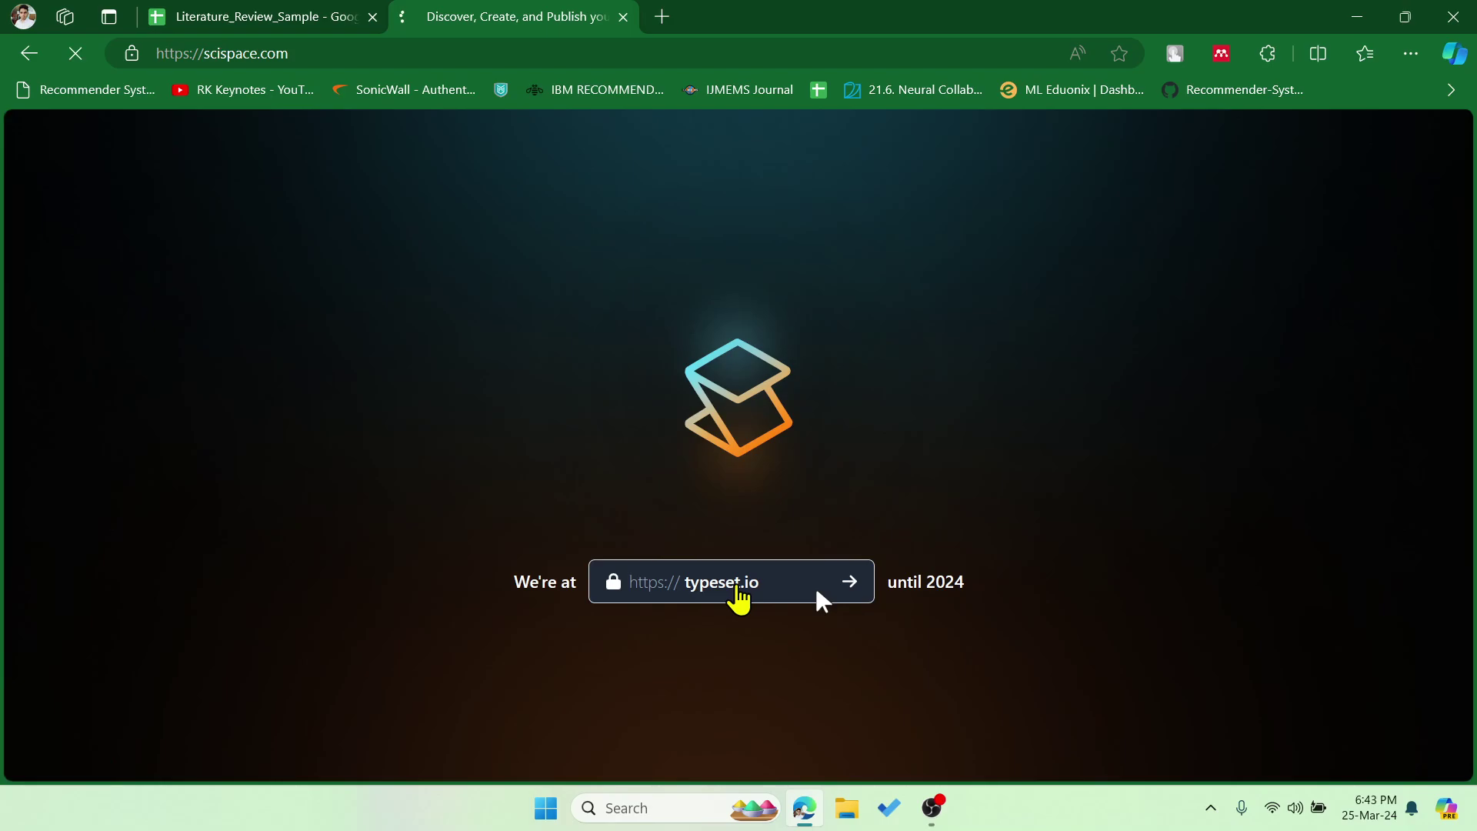
{"action": "left_click", "coordinate": [737, 588]}
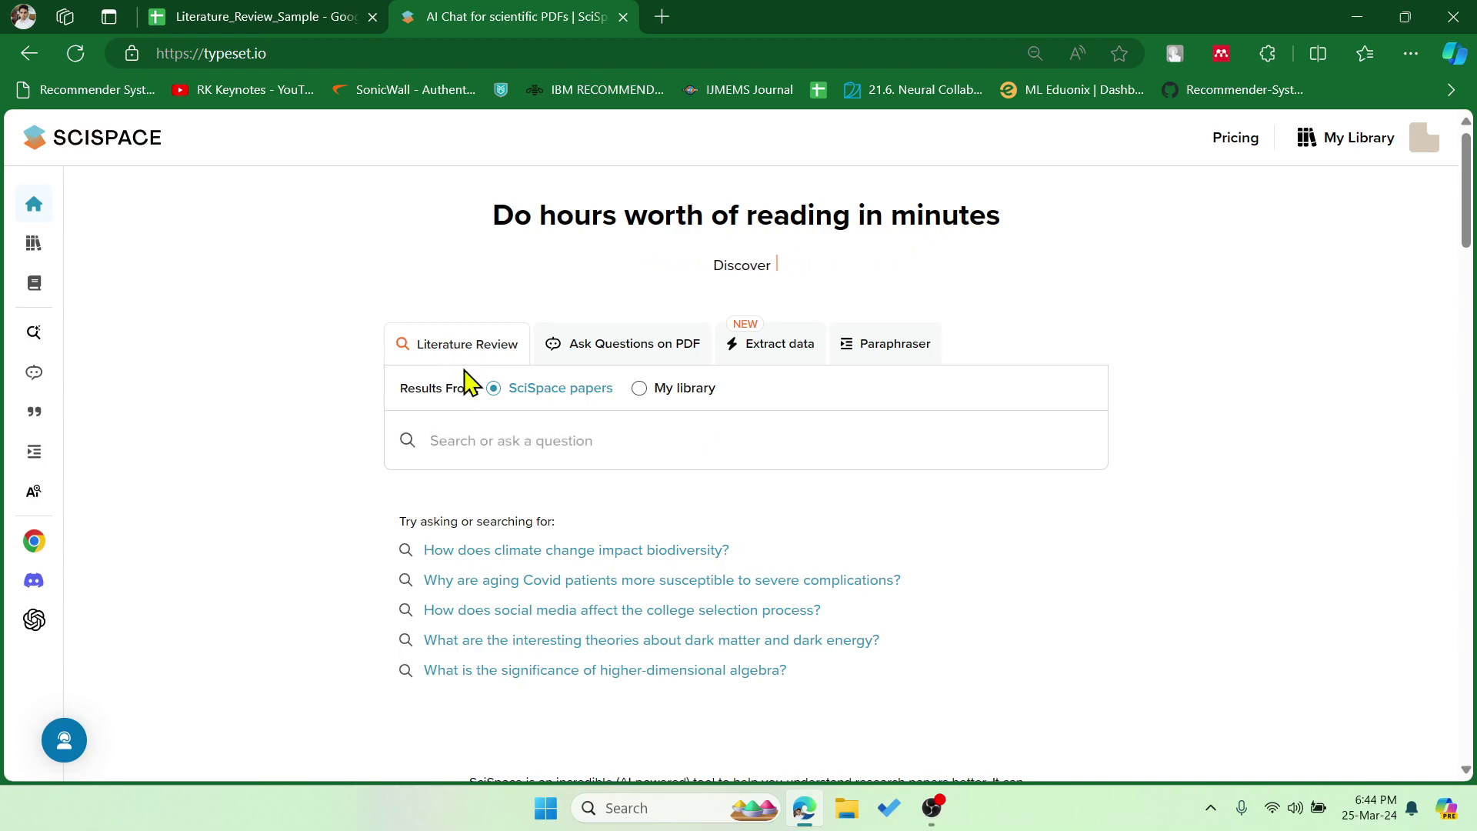
- Rerun the recent Literature Review search 'THYROID DISEASE USING MACHINE LEARNING'
{"action": "left_click", "coordinate": [490, 441]}
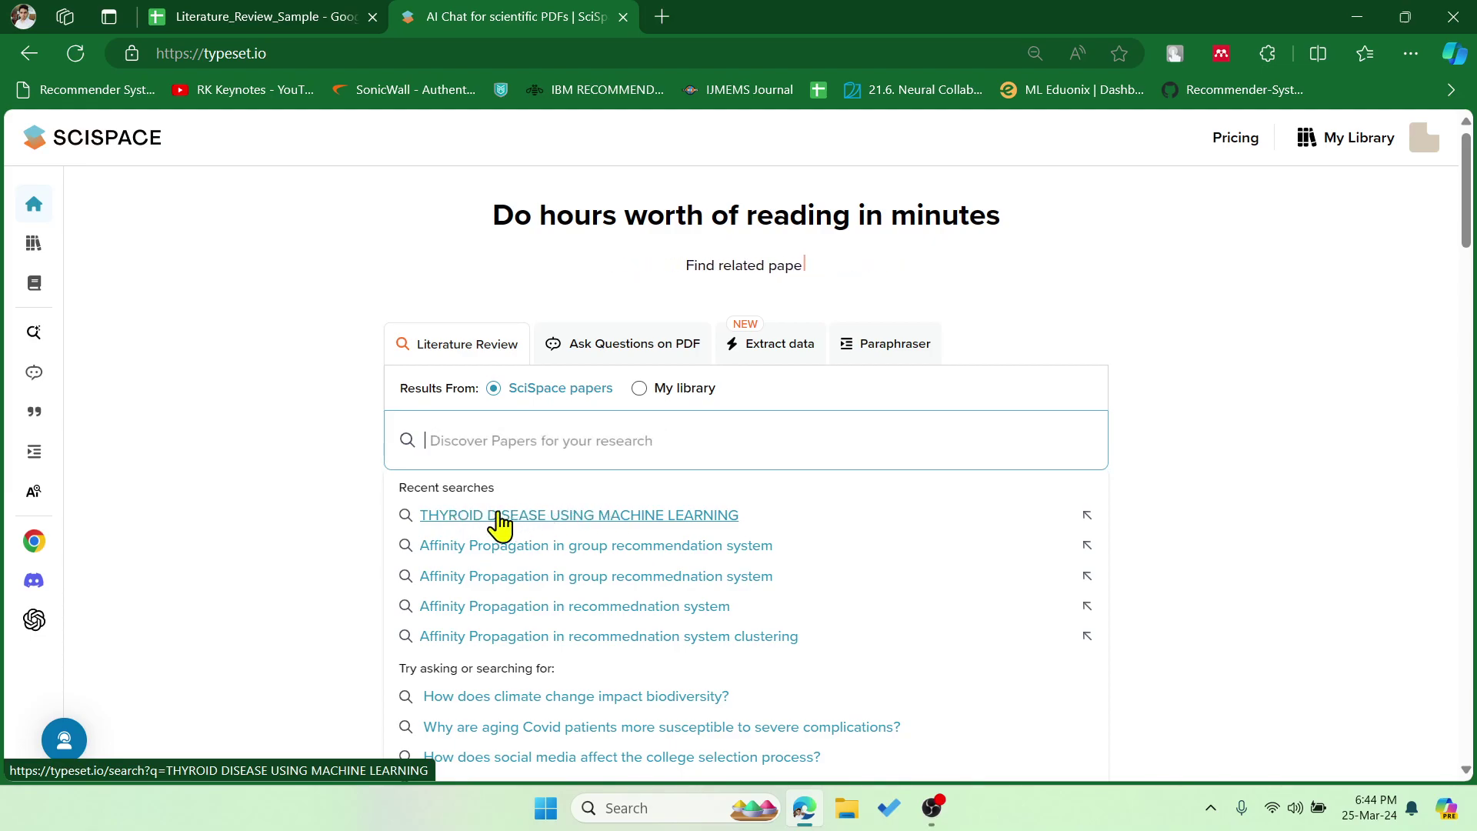
{"action": "left_click", "coordinate": [633, 519]}
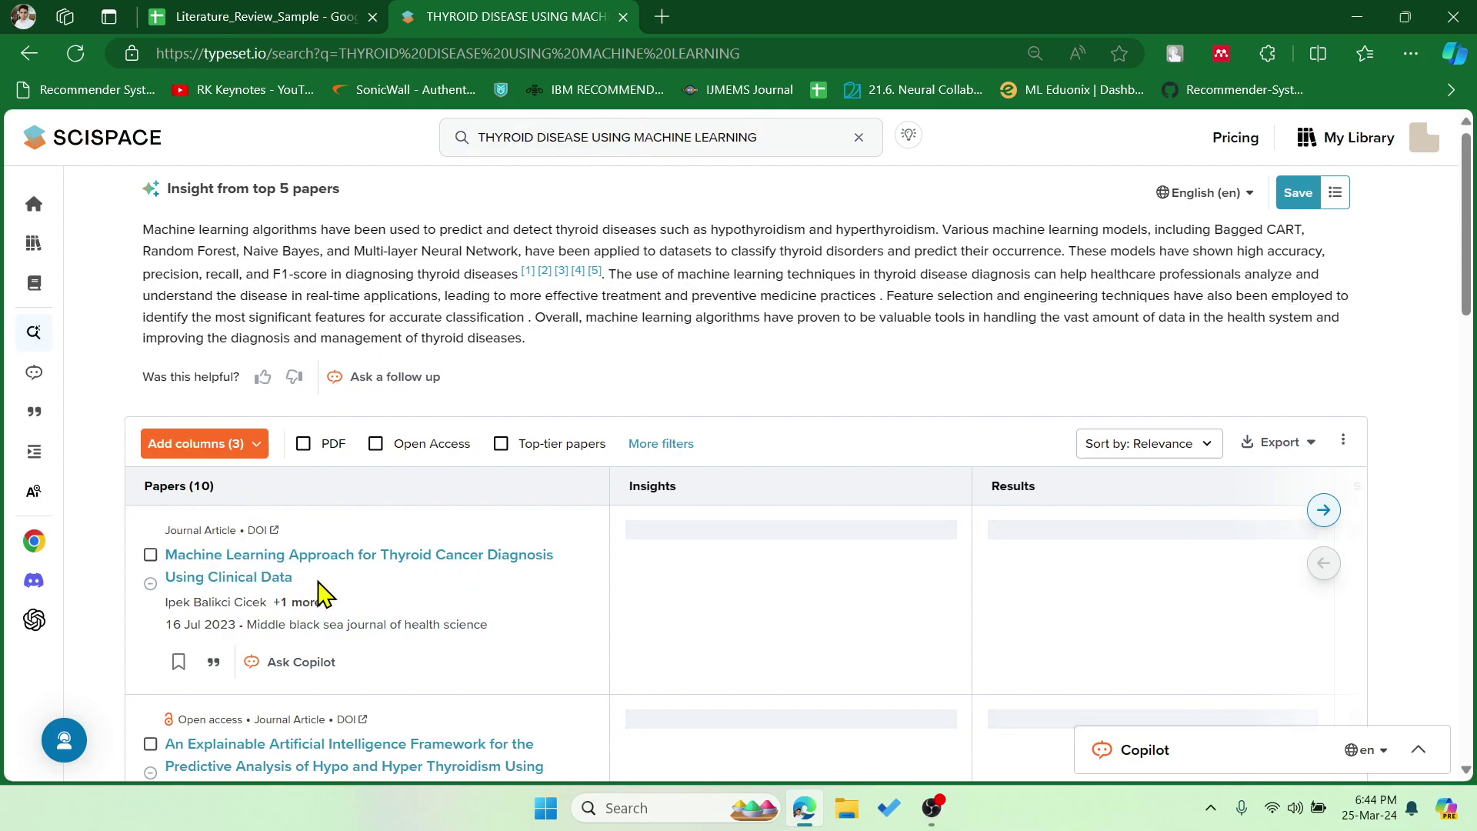
{"action": "scroll", "coordinate": [315, 596], "scroll_direction": "down", "scroll_amount": 1}
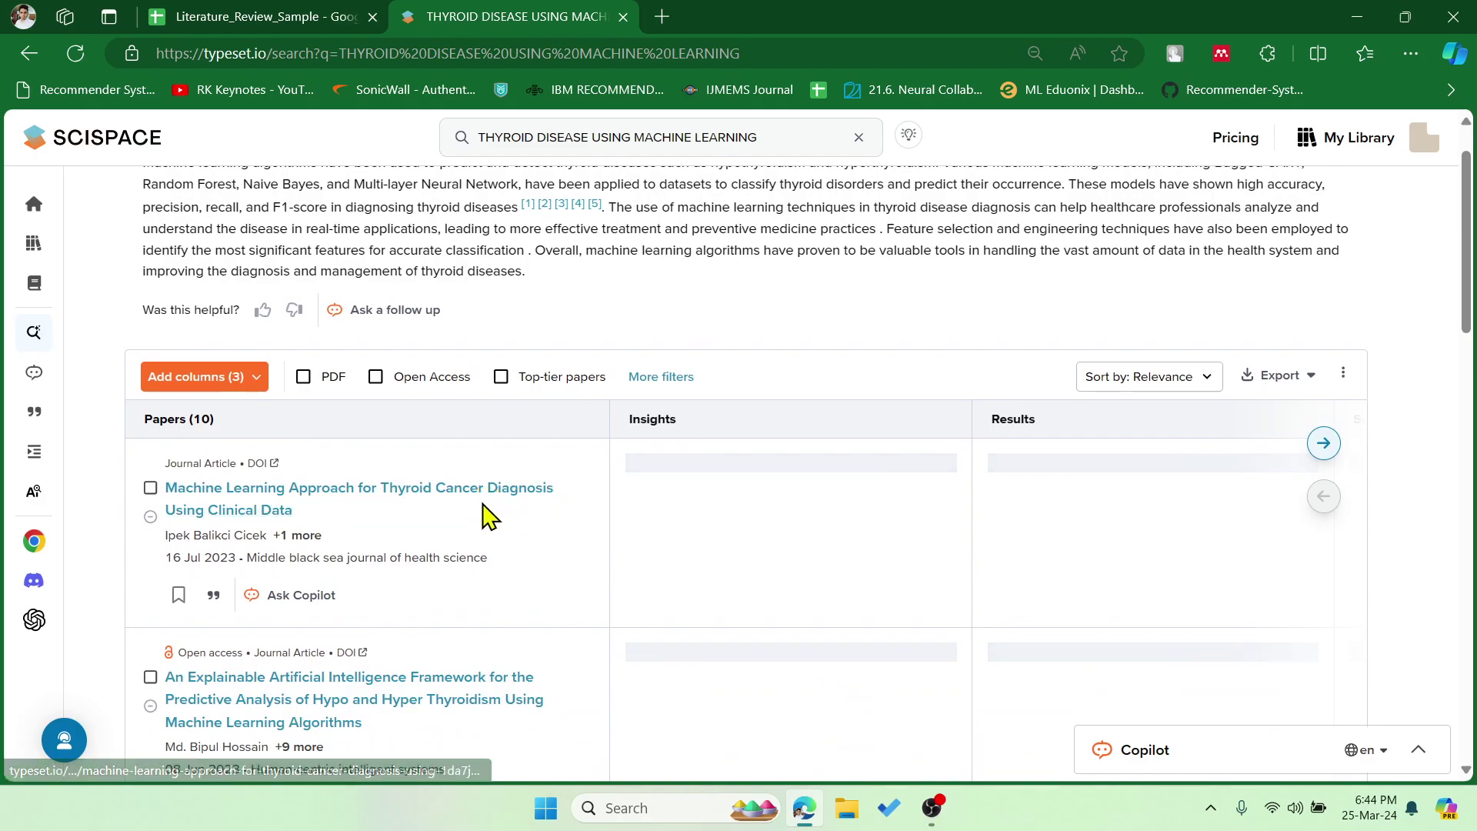
{"action": "scroll", "coordinate": [323, 596], "scroll_direction": "down", "scroll_amount": 1}
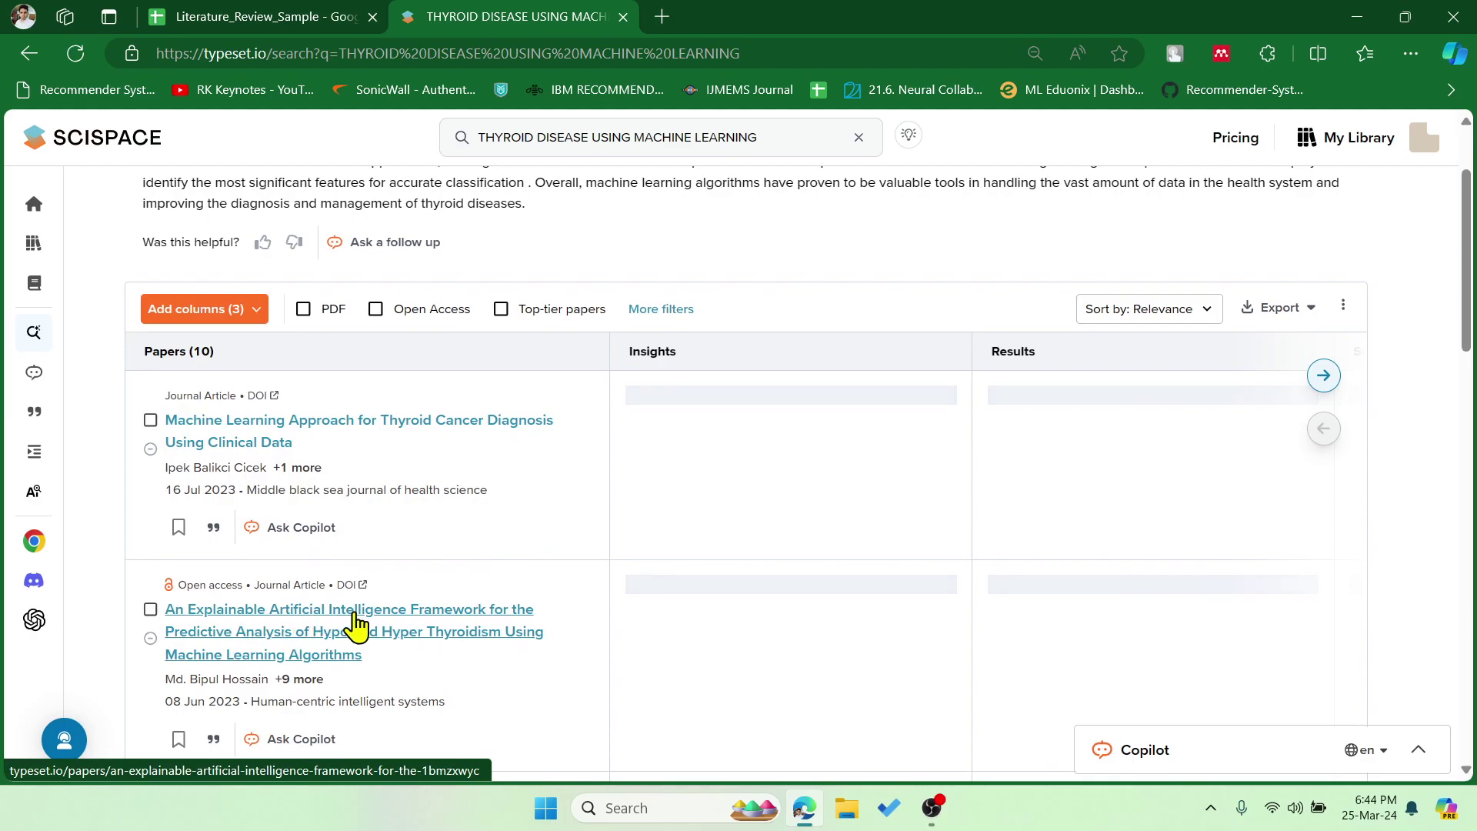
{"action": "scroll", "coordinate": [485, 629], "scroll_direction": "down", "scroll_amount": 1}
{"action": "scroll", "coordinate": [387, 589], "scroll_direction": "down", "scroll_amount": 3}
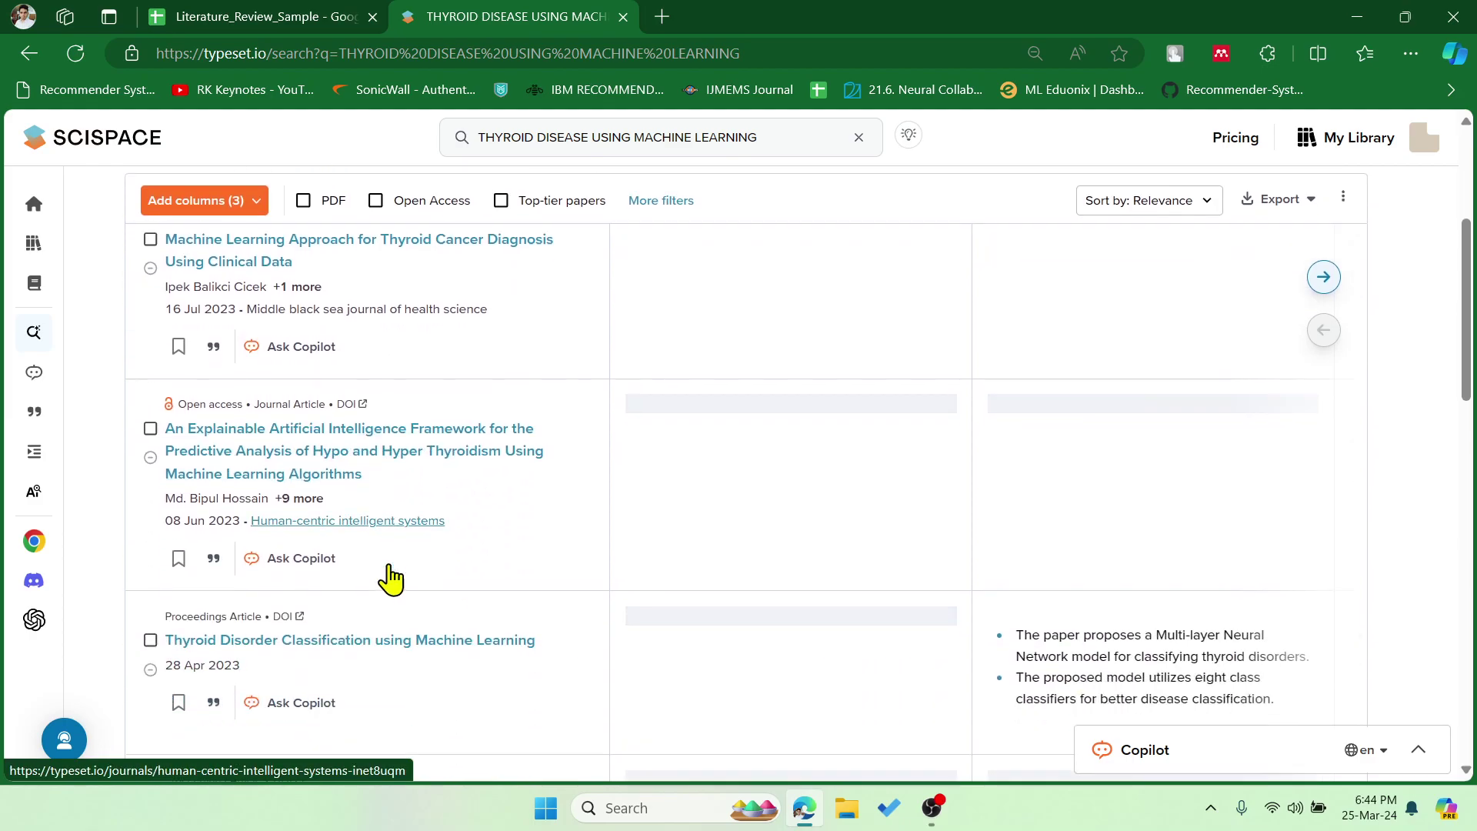
{"action": "scroll", "coordinate": [389, 571], "scroll_direction": "up", "scroll_amount": 2}
{"action": "scroll", "coordinate": [390, 561], "scroll_direction": "up", "scroll_amount": 4}
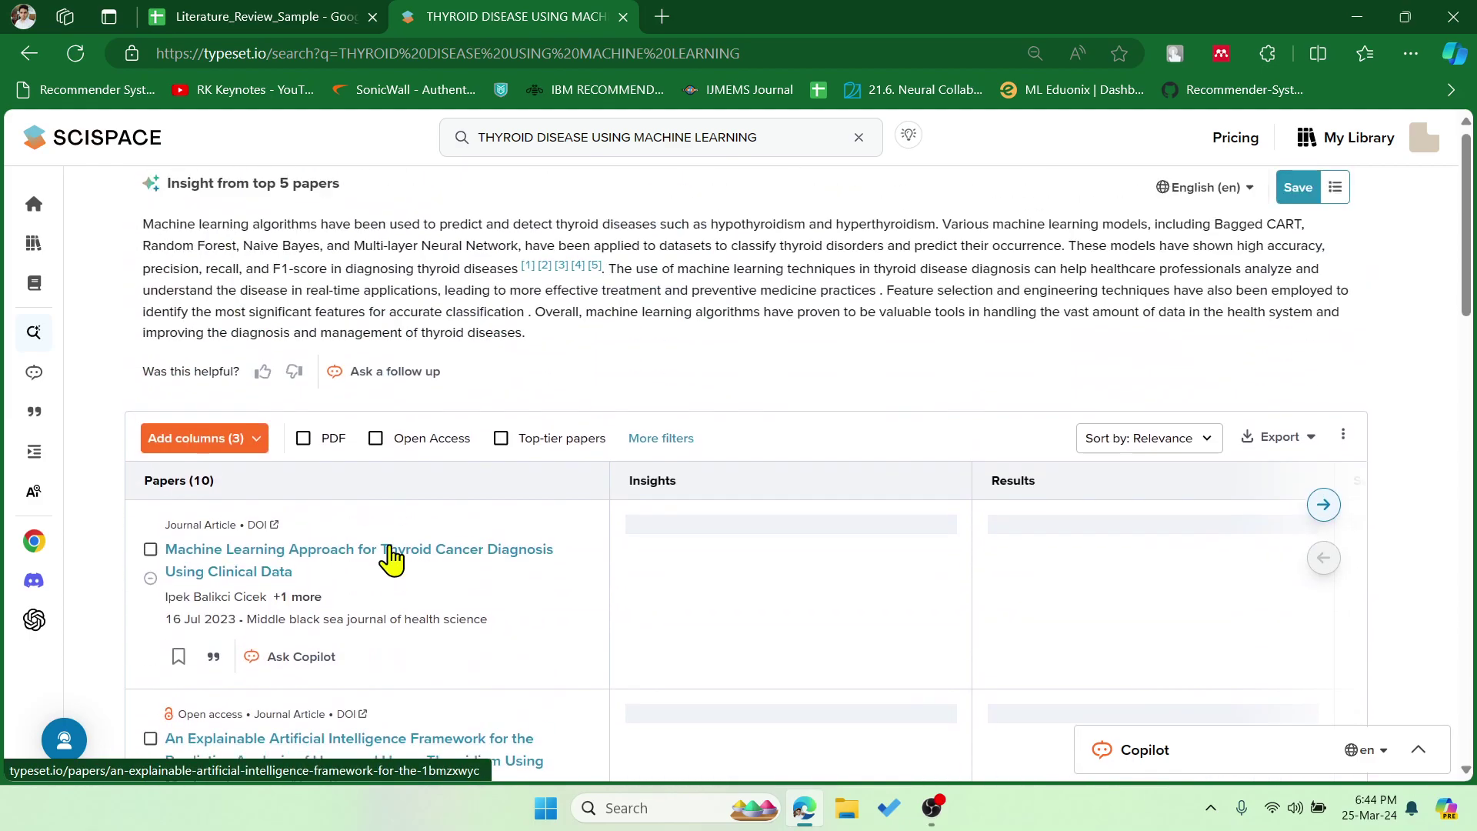
{"action": "left_click_drag", "start_coordinate": [230, 497], "coordinate": [156, 501]}
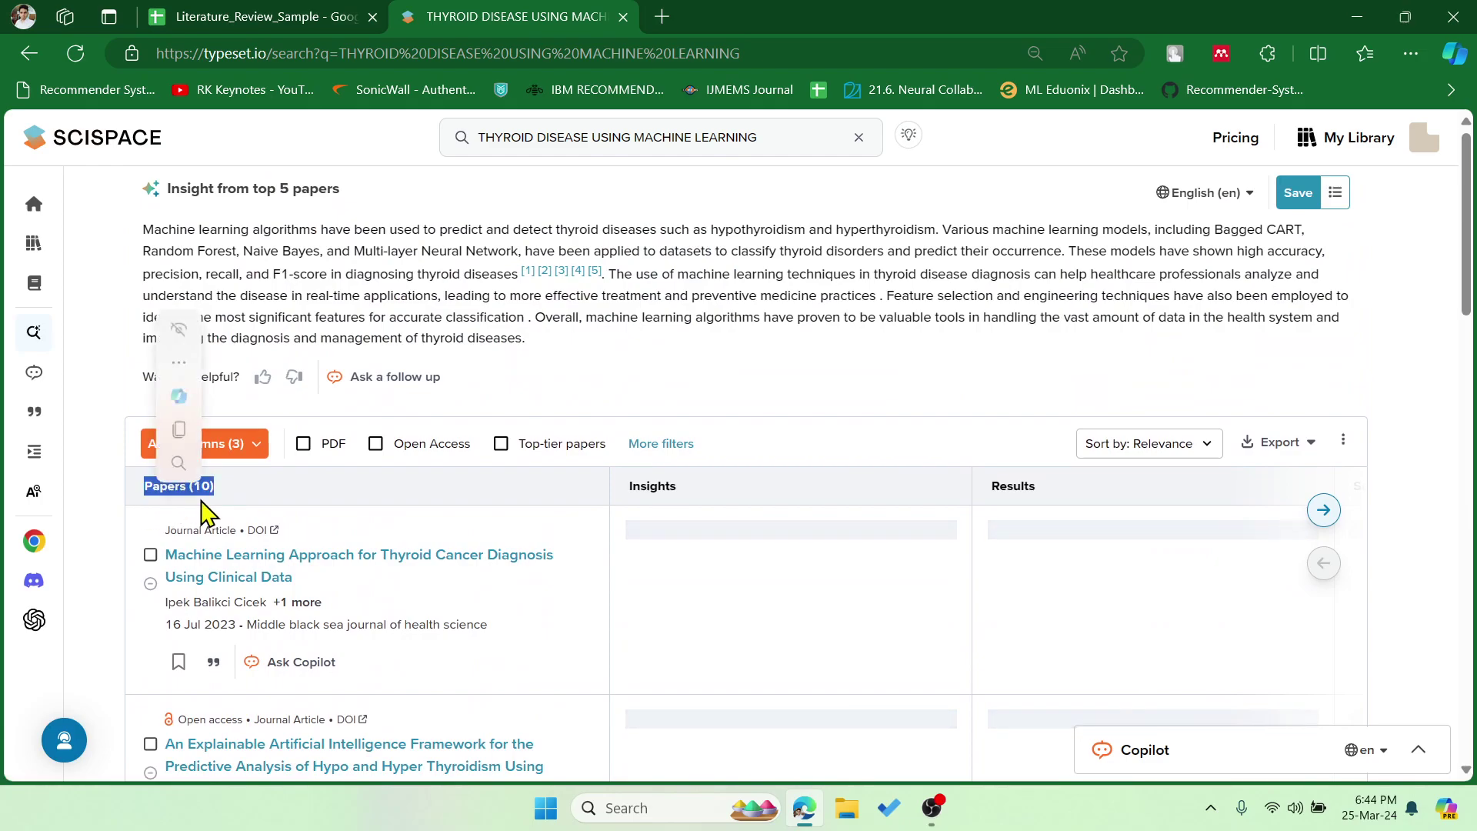
{"action": "scroll", "coordinate": [752, 528], "scroll_direction": "down", "scroll_amount": 2}
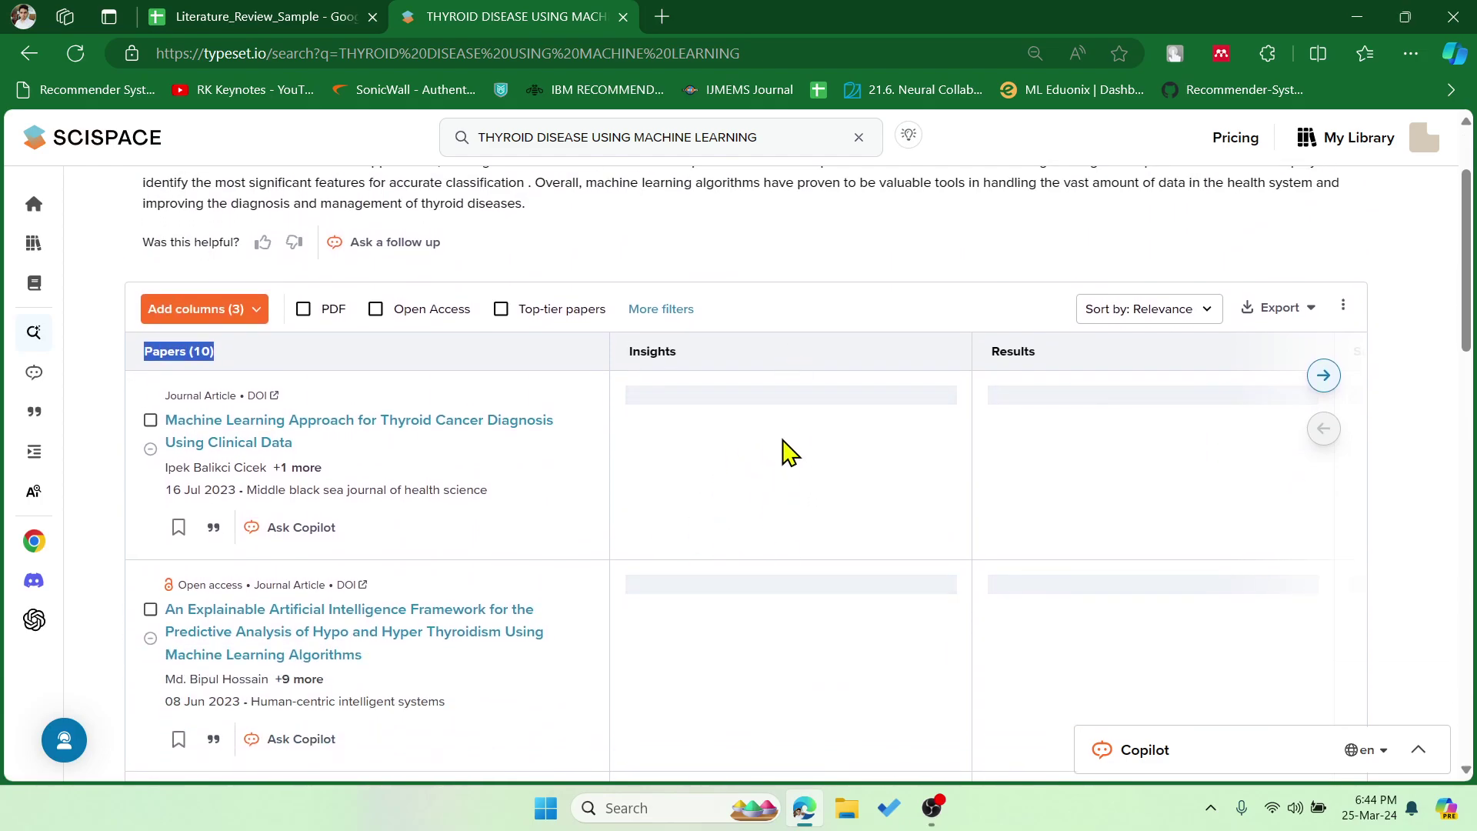
{"action": "scroll", "coordinate": [799, 452], "scroll_direction": "down", "scroll_amount": 5}
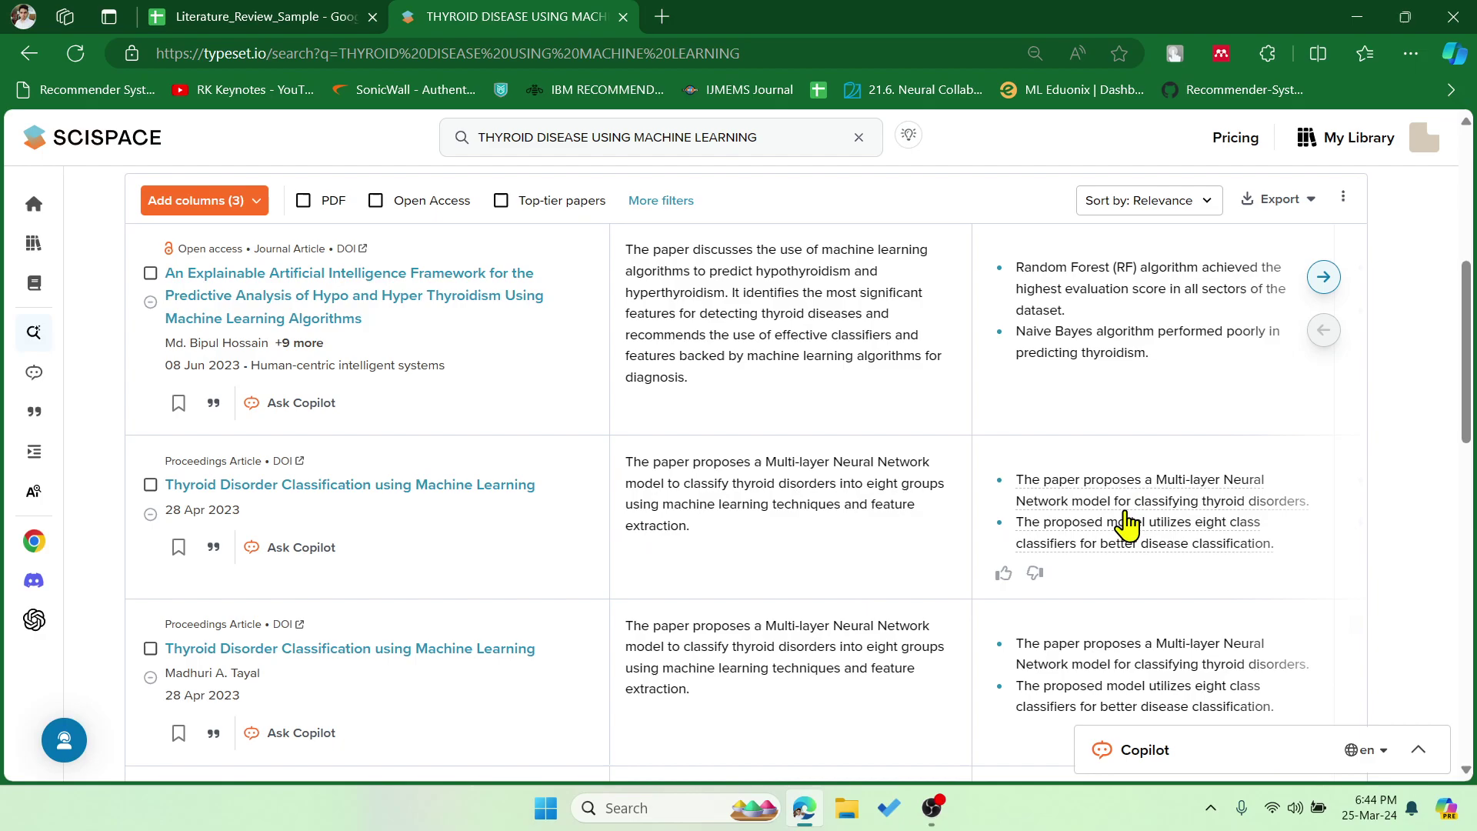
- Scroll to the bottom of the results to load more papers, bringing the count to Papers (30)
{"action": "scroll", "coordinate": [1131, 515], "scroll_direction": "up", "scroll_amount": 4}
{"action": "scroll", "coordinate": [1072, 551], "scroll_direction": "down", "scroll_amount": 10}
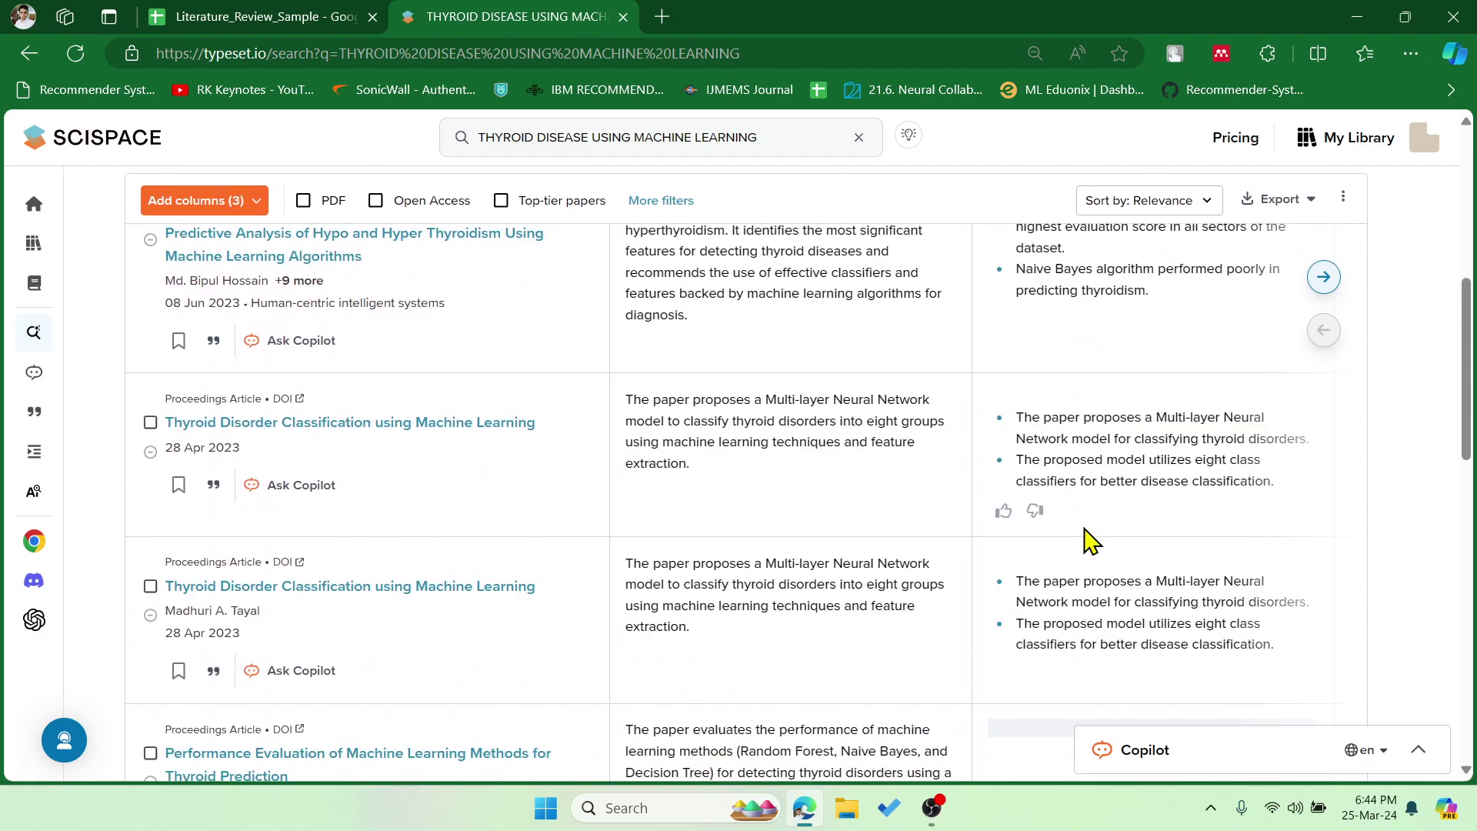
{"action": "scroll", "coordinate": [869, 585], "scroll_direction": "down", "scroll_amount": 7}
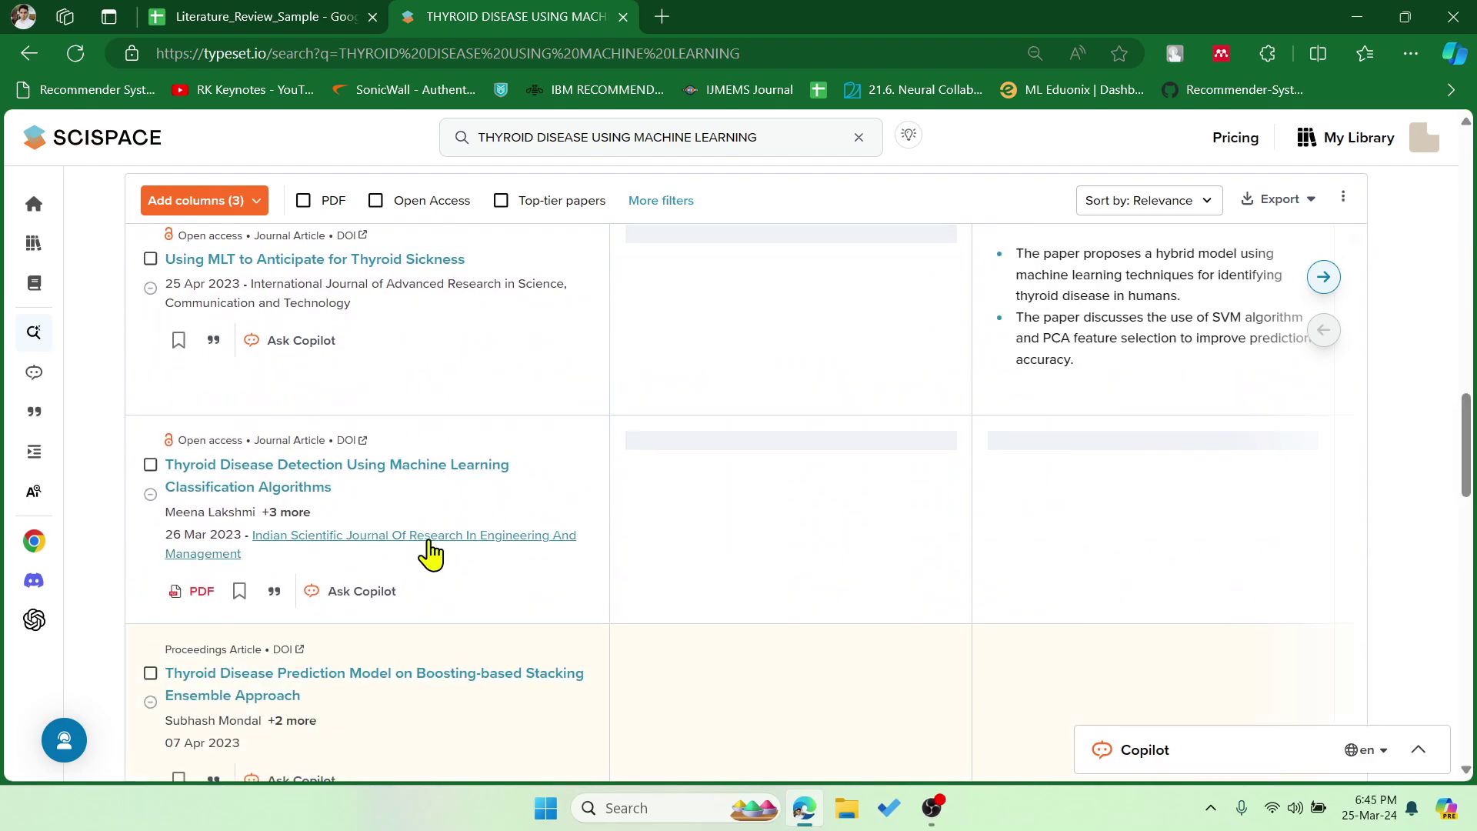
{"action": "scroll", "coordinate": [431, 553], "scroll_direction": "down", "scroll_amount": 3}
{"action": "scroll", "coordinate": [431, 562], "scroll_direction": "down", "scroll_amount": 7}
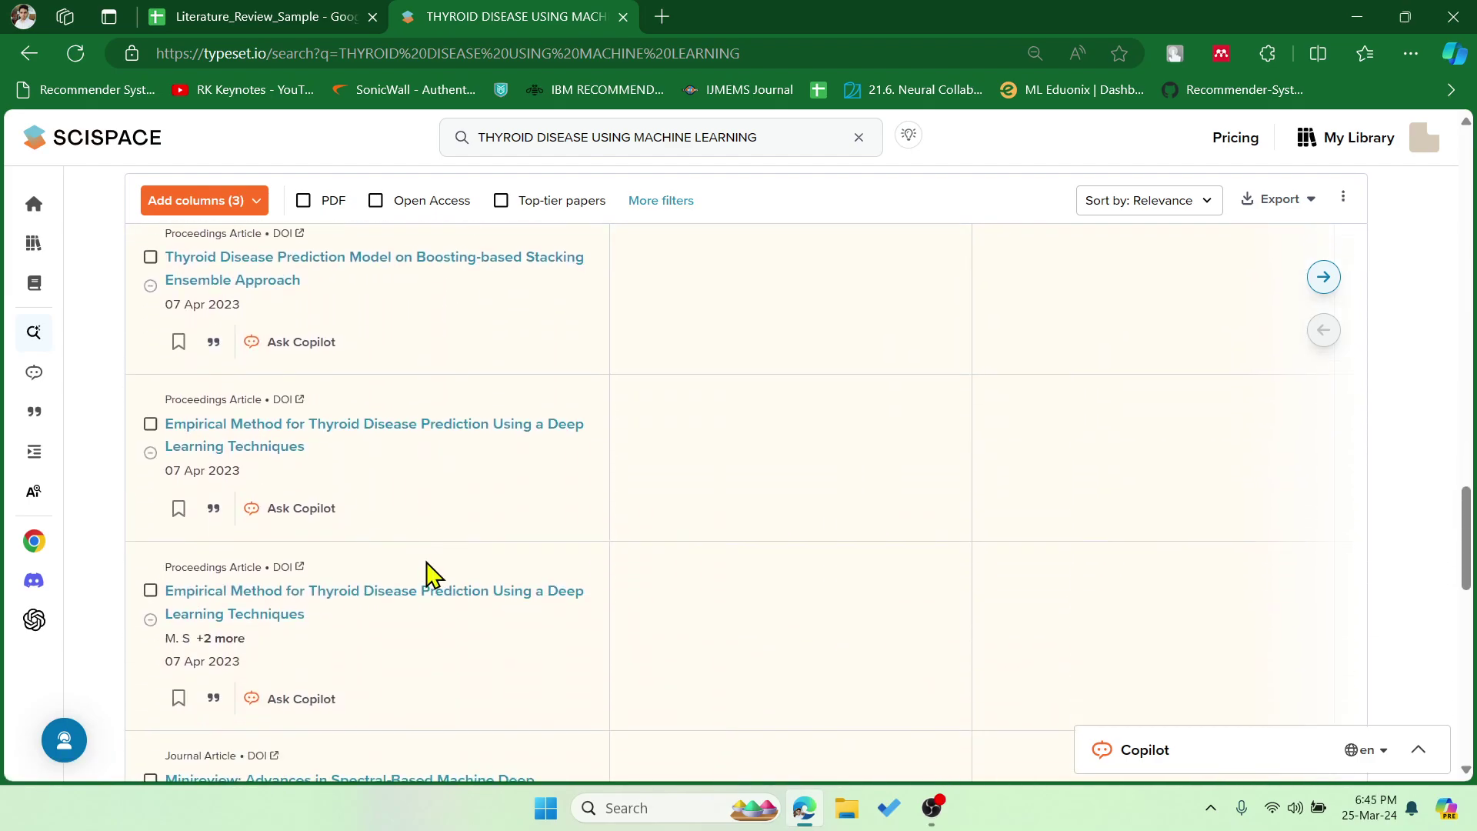
{"action": "scroll", "coordinate": [686, 538], "scroll_direction": "down", "scroll_amount": 4}
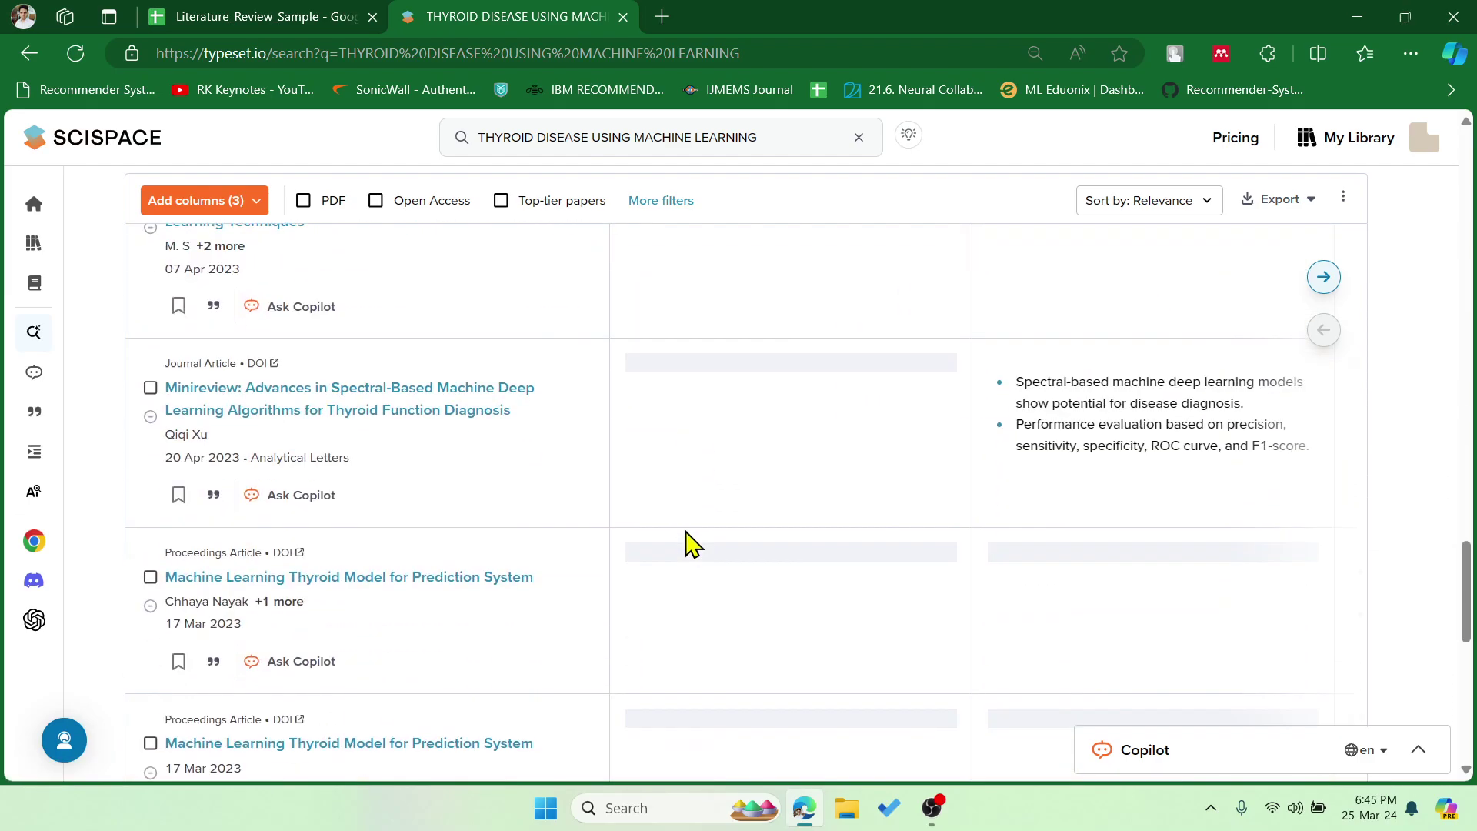
{"action": "scroll", "coordinate": [777, 527], "scroll_direction": "up", "scroll_amount": 10}
{"action": "scroll", "coordinate": [790, 536], "scroll_direction": "up", "scroll_amount": 2}
{"action": "scroll", "coordinate": [791, 547], "scroll_direction": "down", "scroll_amount": 8}
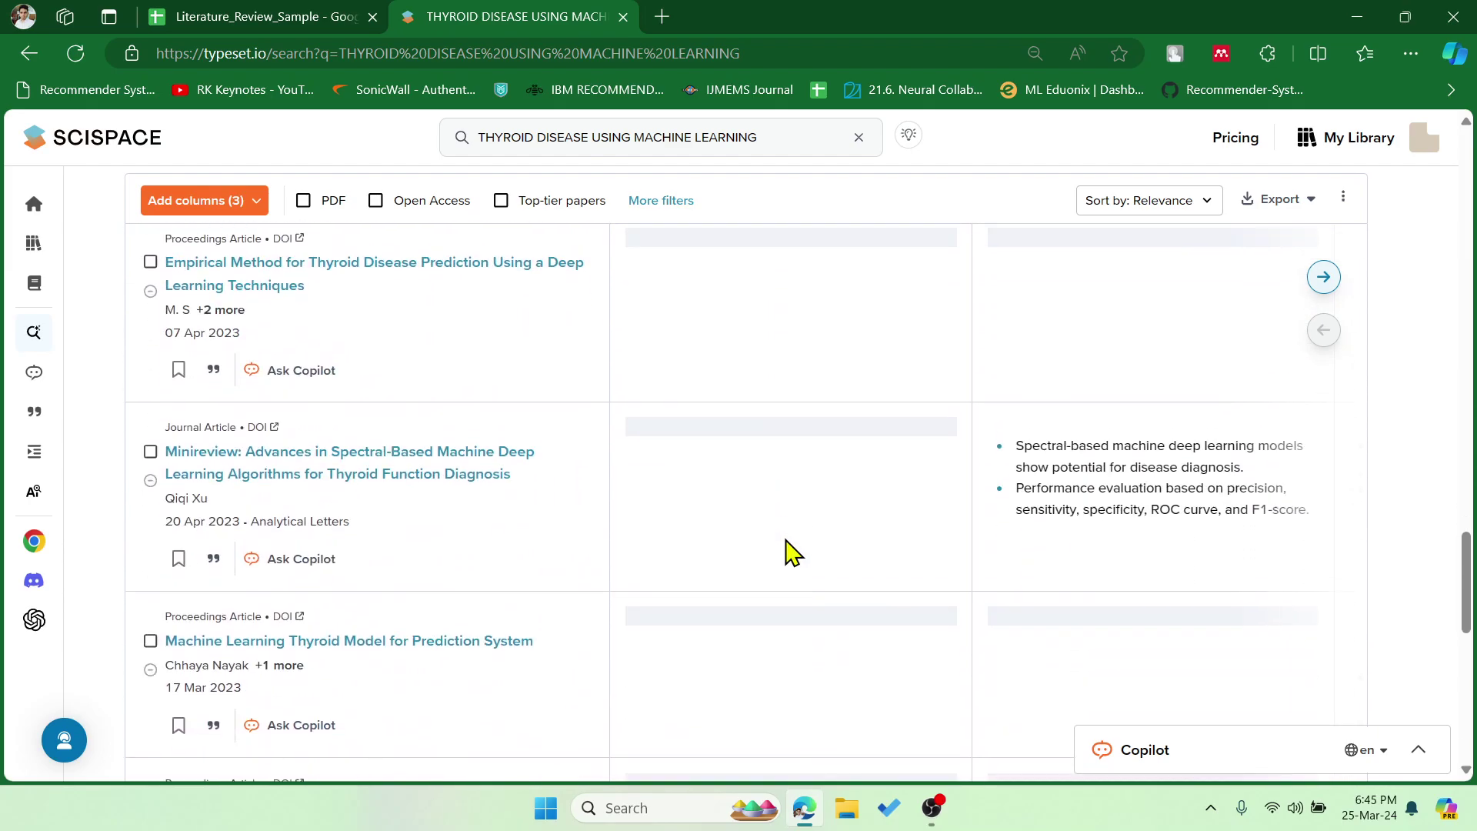
{"action": "scroll", "coordinate": [791, 547], "scroll_direction": "up", "scroll_amount": 12}
{"action": "scroll", "coordinate": [792, 525], "scroll_direction": "up", "scroll_amount": 10}
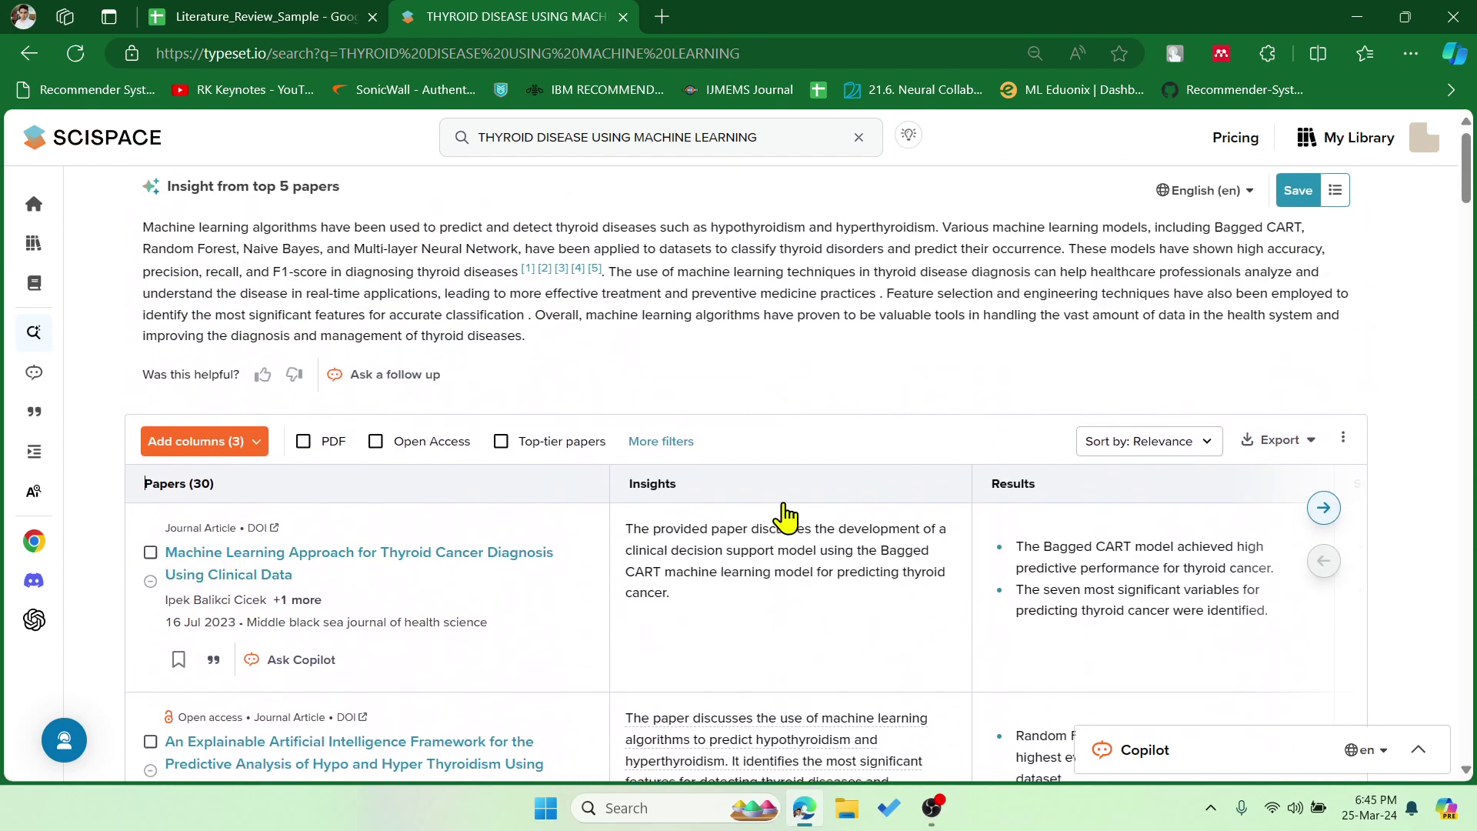
{"action": "left_click_drag", "start_coordinate": [144, 493], "coordinate": [219, 489]}
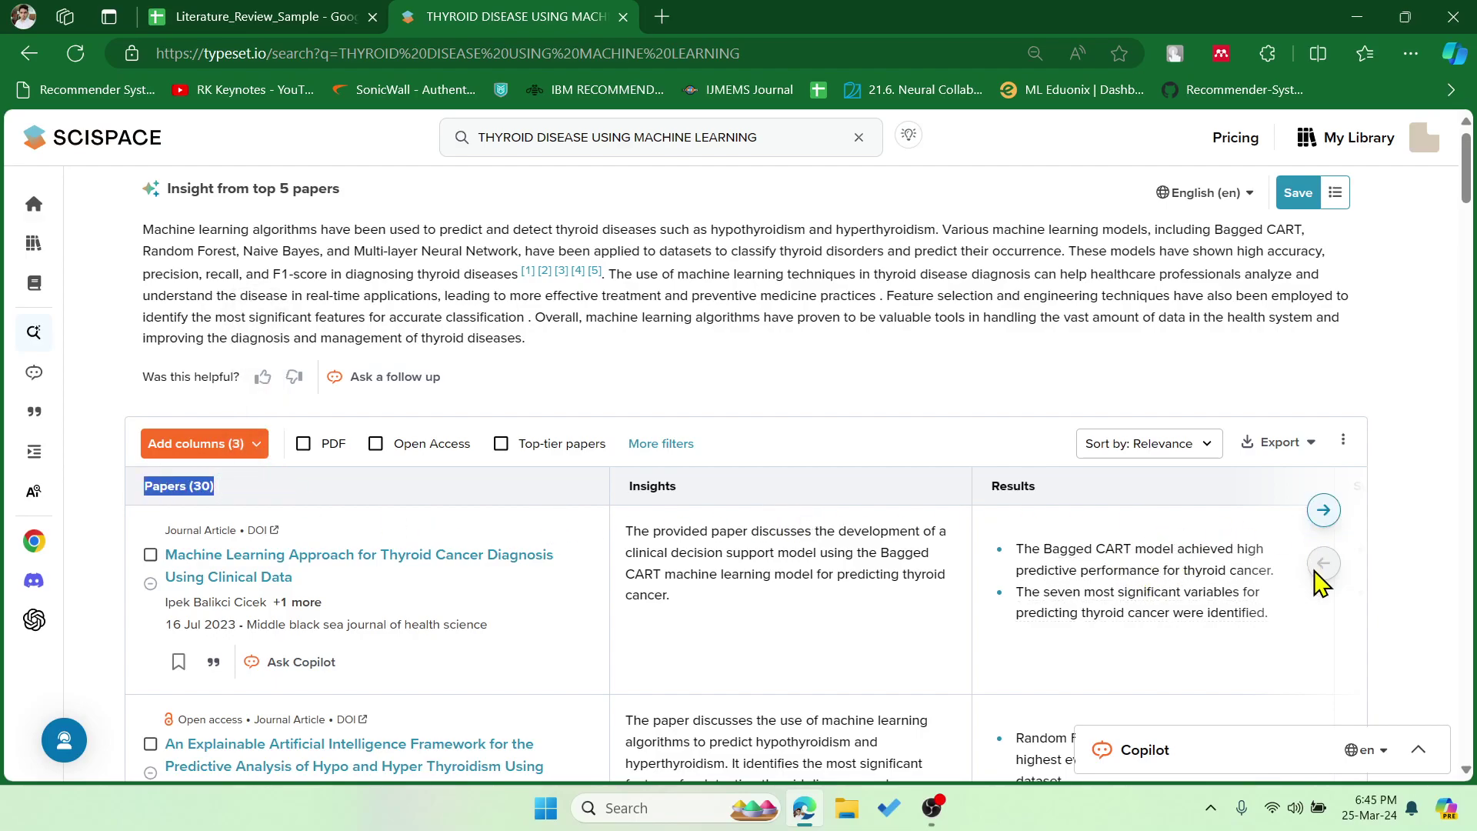
- Create a custom 'dataset' column under My columns, zooming the page out to fit the table
{"action": "left_click", "coordinate": [1323, 510]}
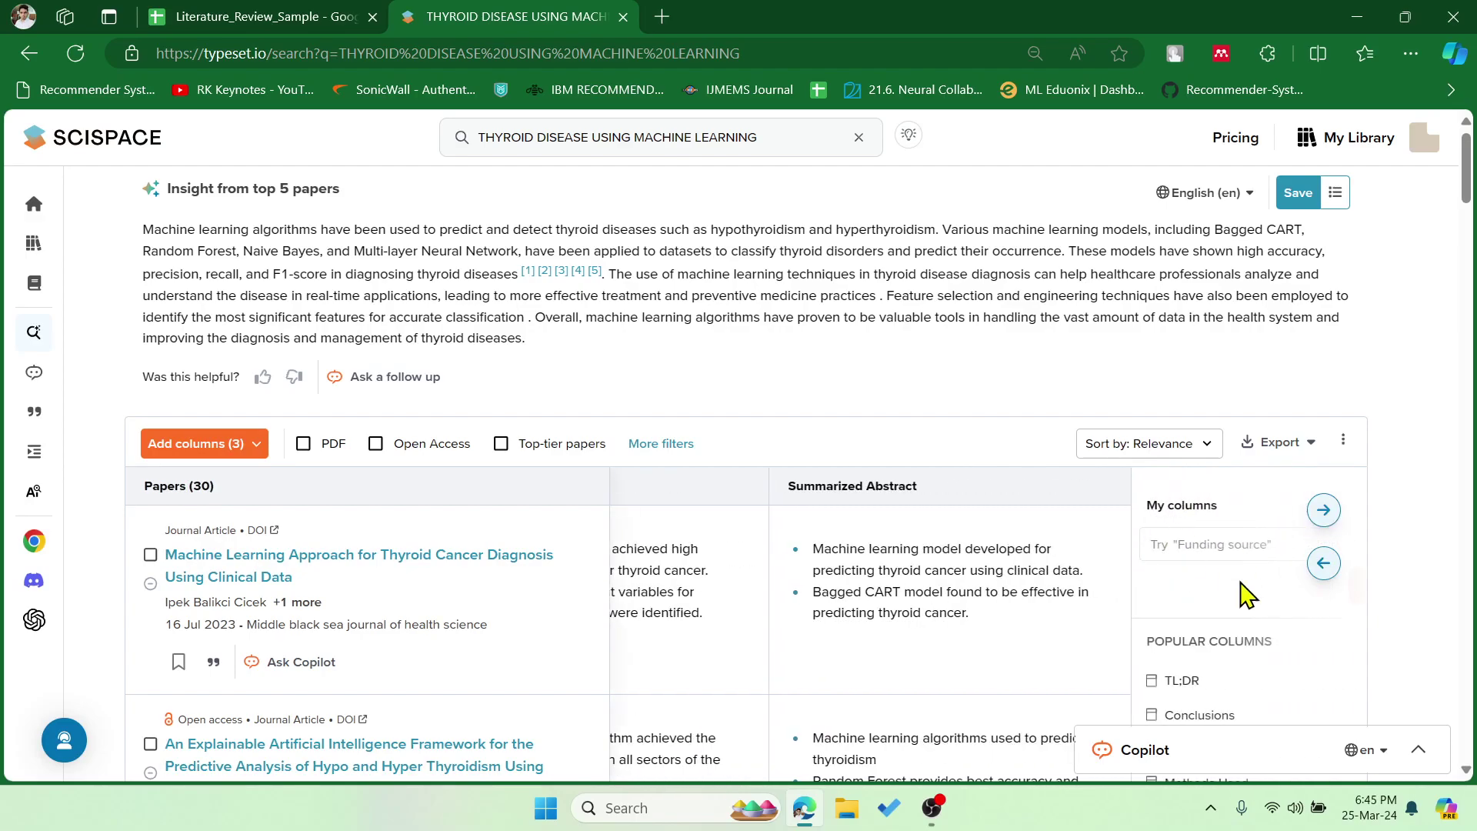
{"action": "scroll", "coordinate": [1234, 604], "scroll_direction": "down", "scroll_amount": 3}
{"action": "scroll", "coordinate": [1208, 591], "scroll_direction": "down", "scroll_amount": 1}
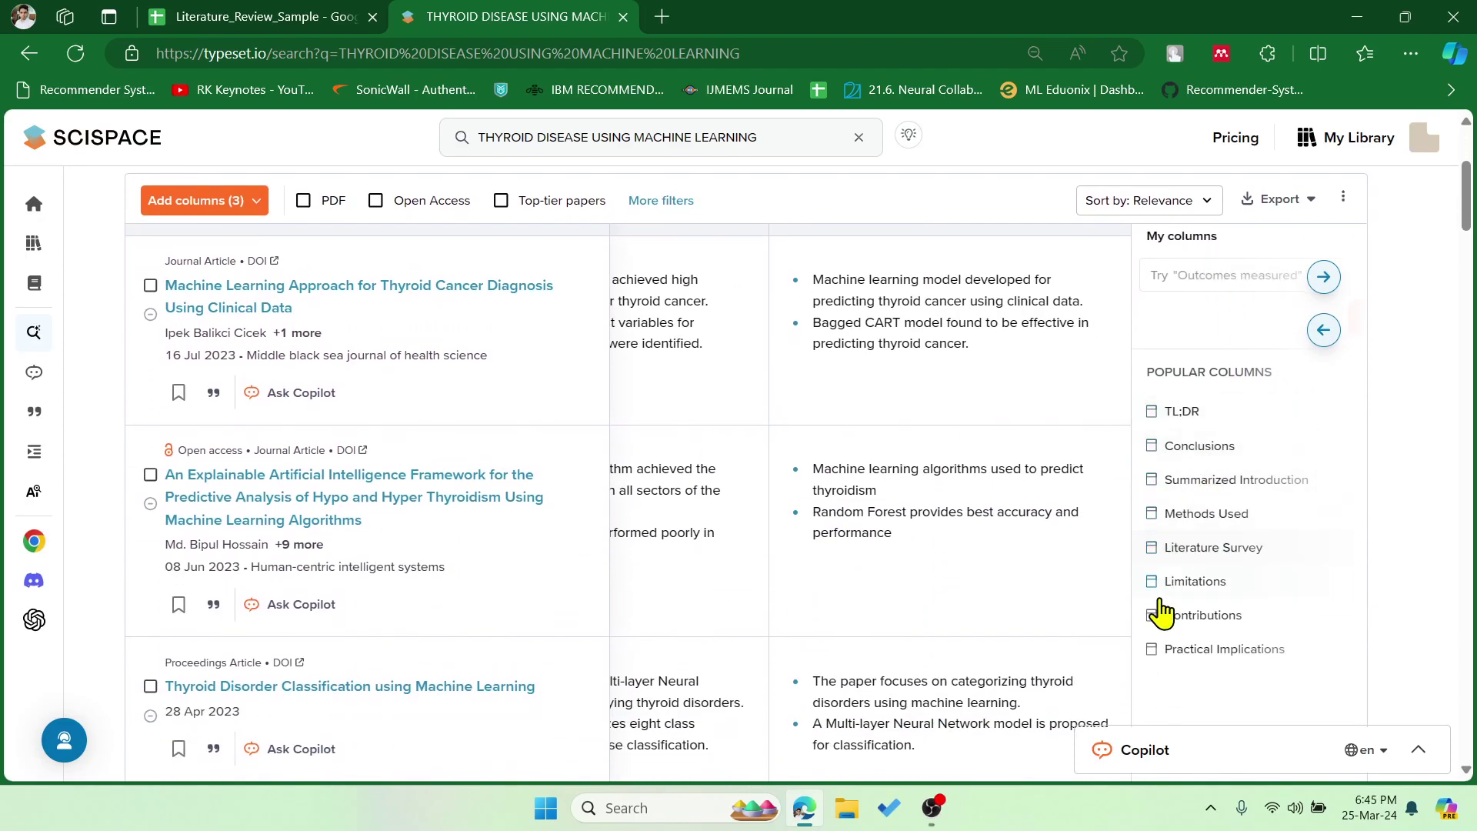
{"action": "scroll", "coordinate": [1231, 492], "scroll_direction": "up", "scroll_amount": 3}
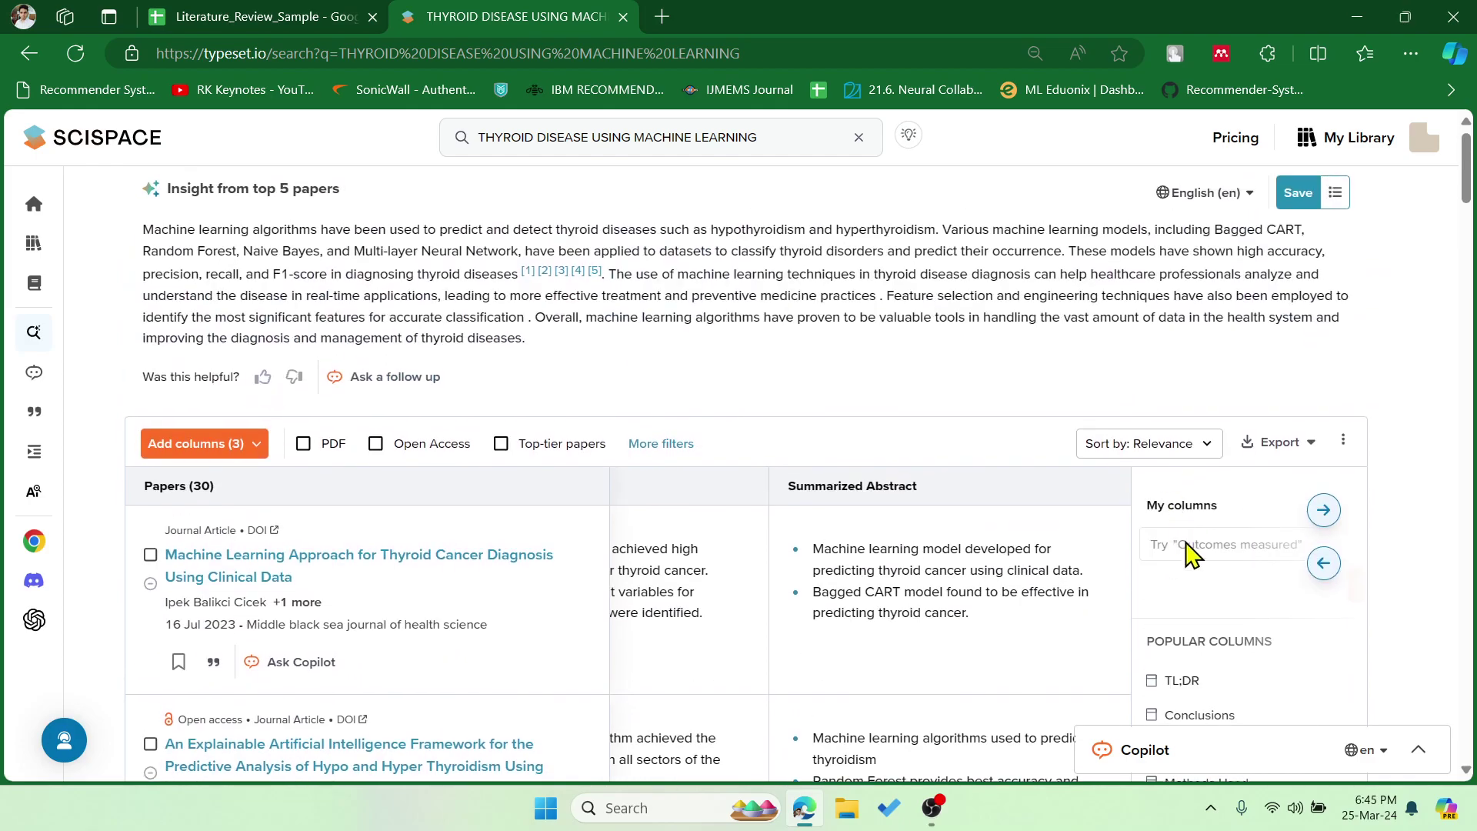
{"action": "left_click", "coordinate": [1191, 542]}
{"action": "type", "text": "dataset"}
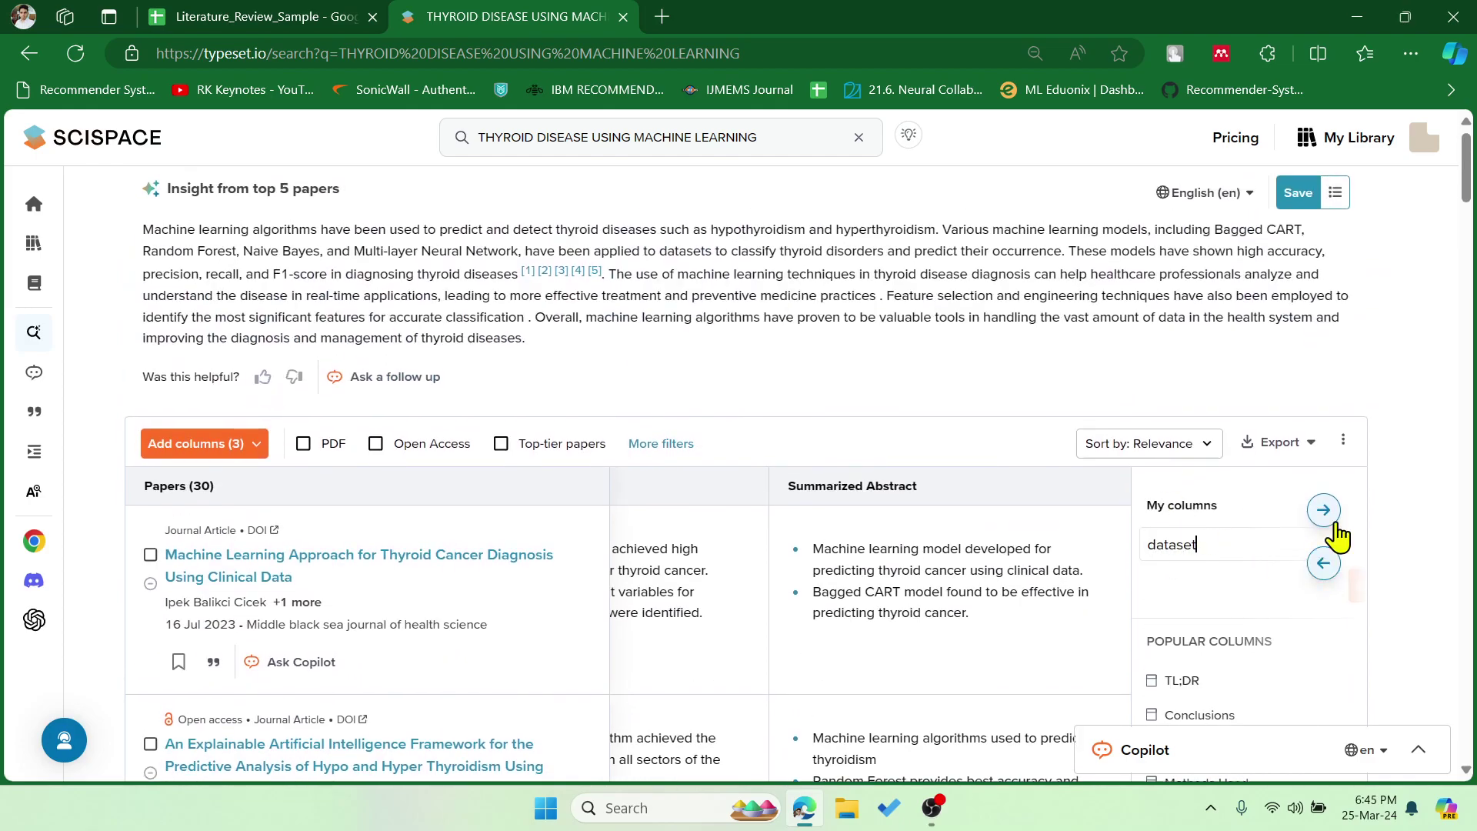
{"action": "scroll", "coordinate": [1319, 554], "scroll_direction": "down", "scroll_amount": 2}
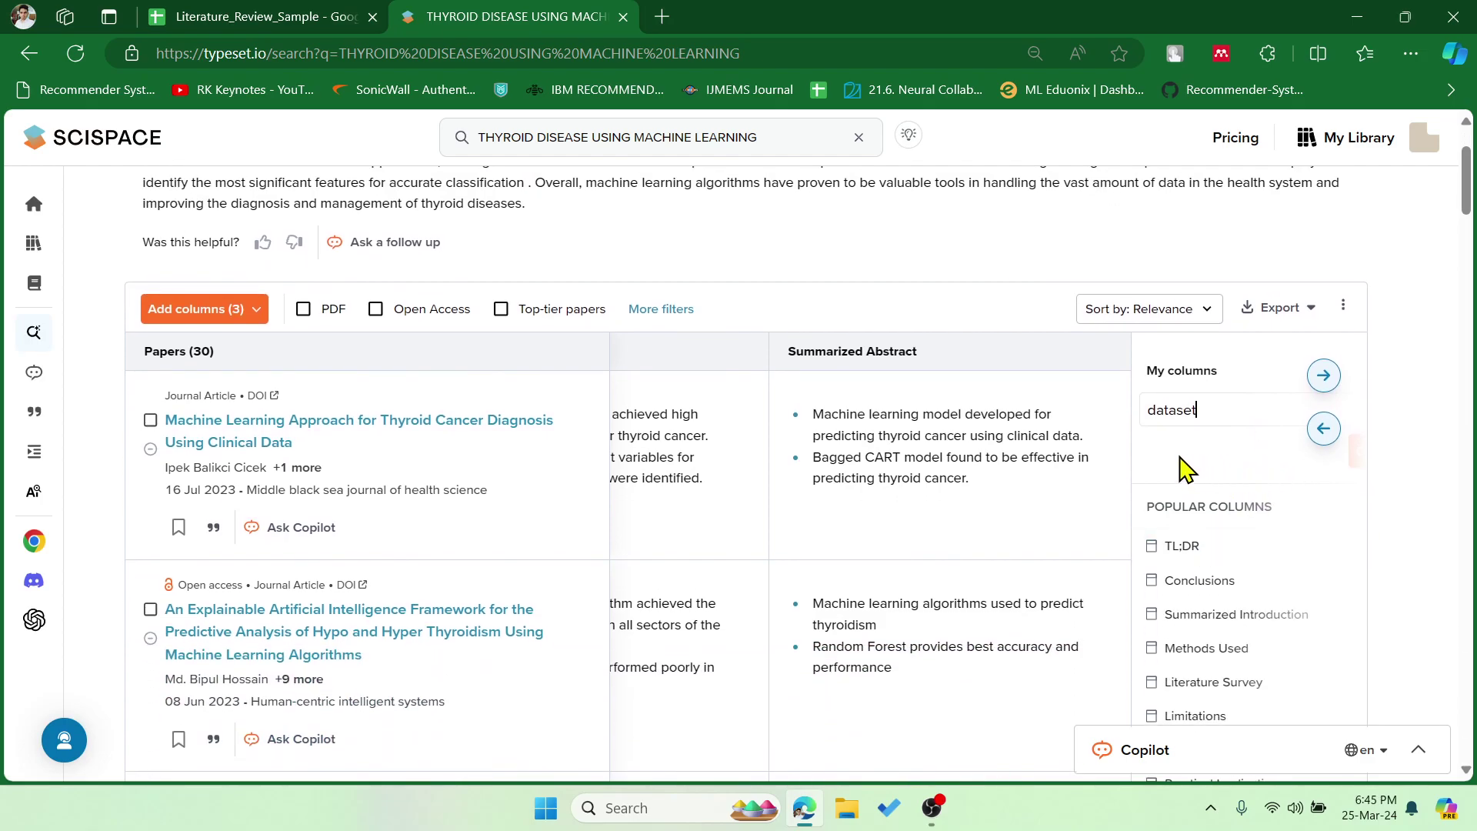
{"action": "key", "text": "ctrl+minus"}
{"action": "key", "text": "ctrl+minus"}
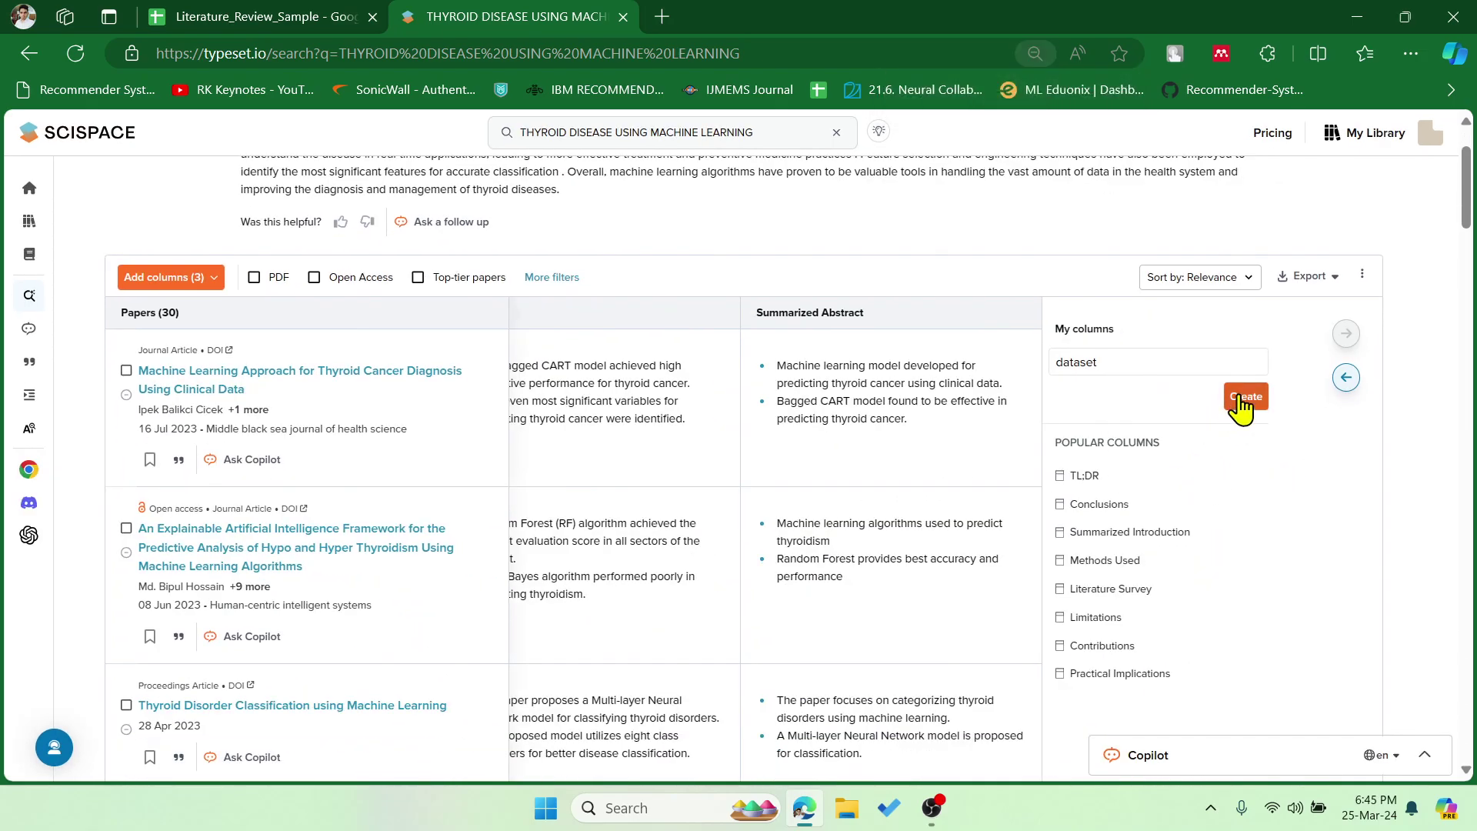
{"action": "left_click", "coordinate": [1237, 404]}
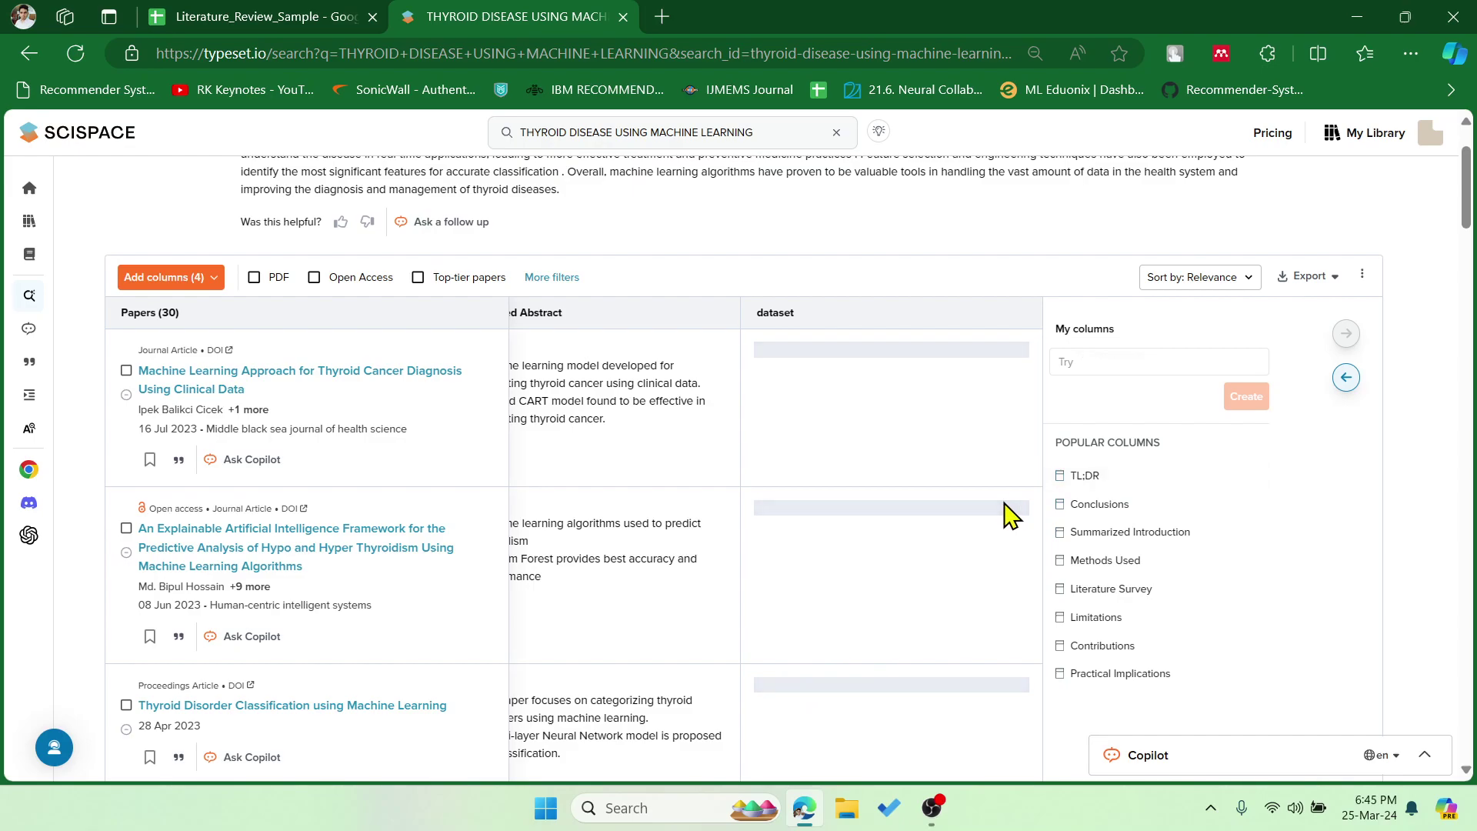
- Add the Limitations column from Popular Columns and collapse the column panel
{"action": "scroll", "coordinate": [995, 513], "scroll_direction": "down", "scroll_amount": 1}
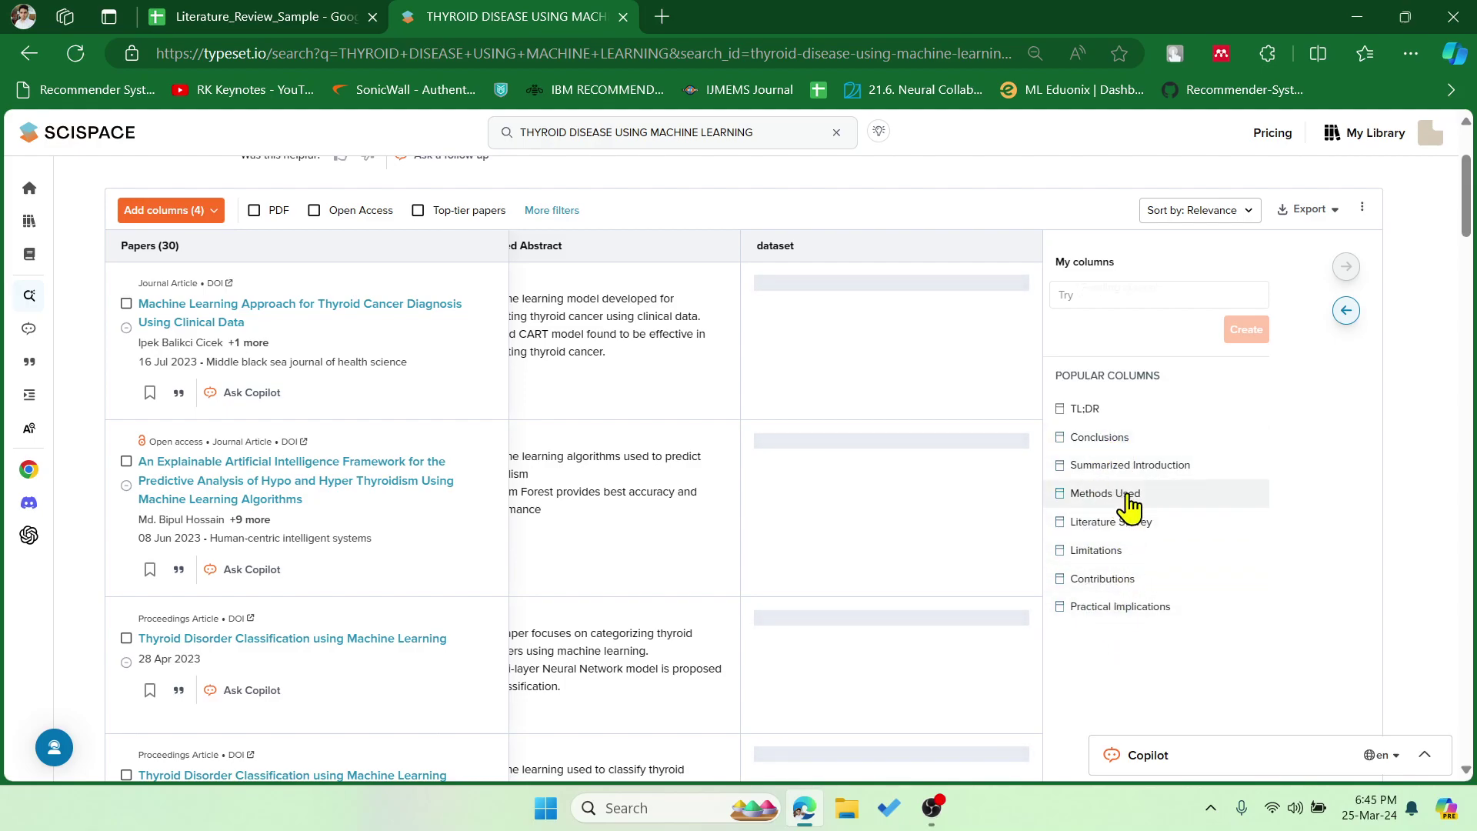
{"action": "left_click", "coordinate": [1096, 551]}
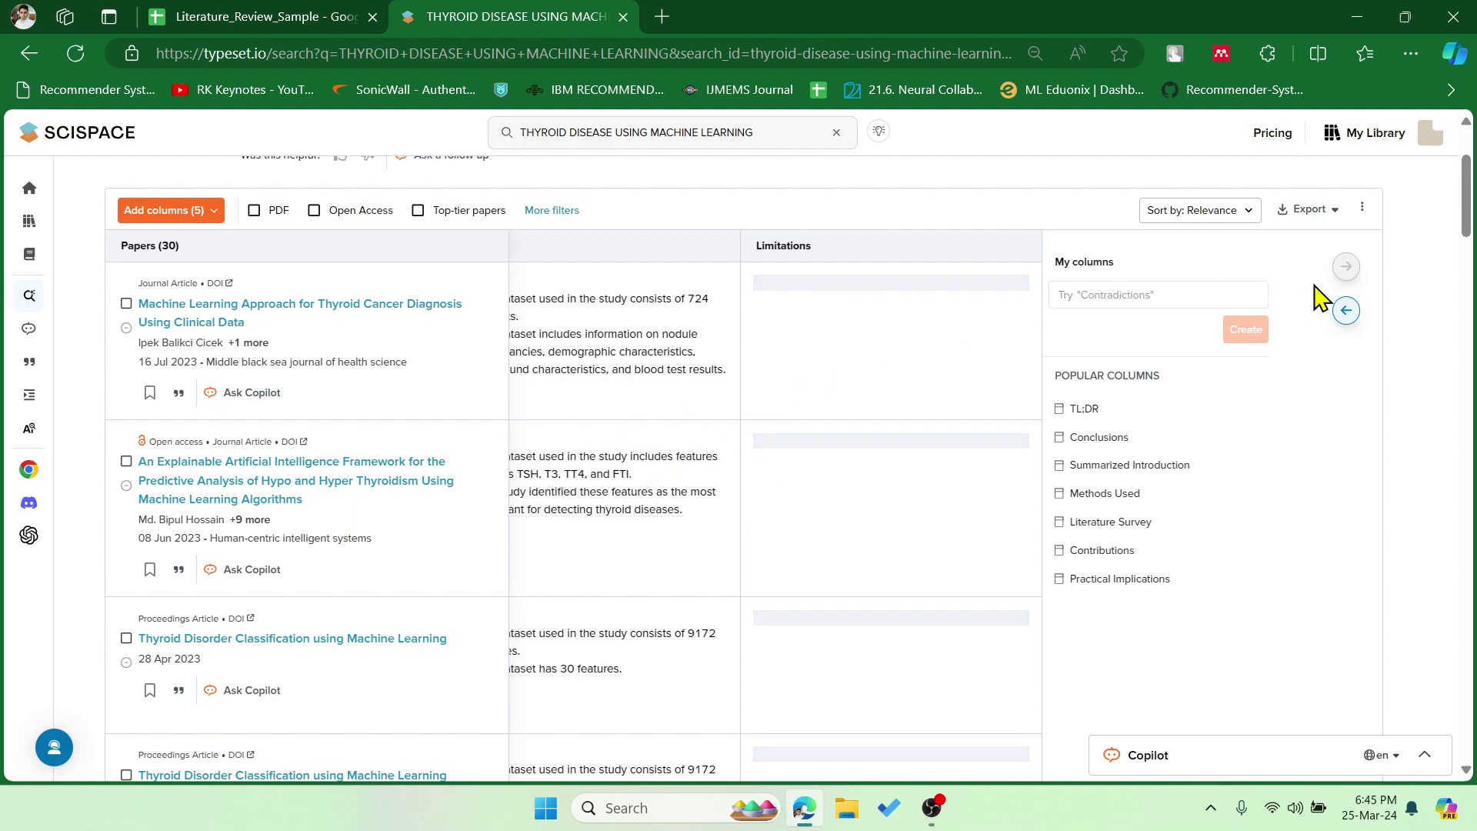
{"action": "left_click", "coordinate": [1346, 310]}
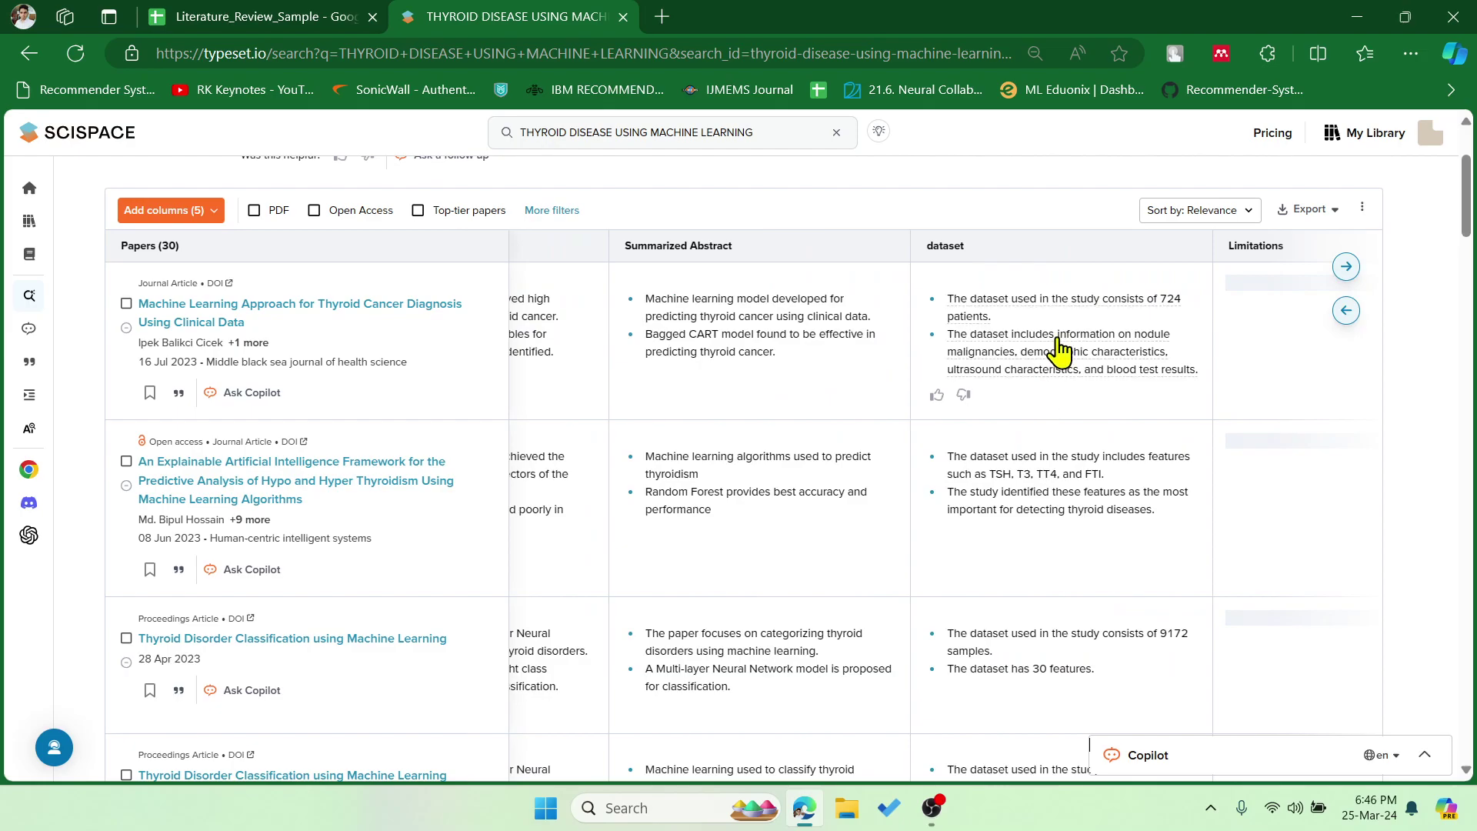
- Scroll through the table reading dataset entries such as 9172 samples with 30 features
{"action": "scroll", "coordinate": [1070, 528], "scroll_direction": "down", "scroll_amount": 4}
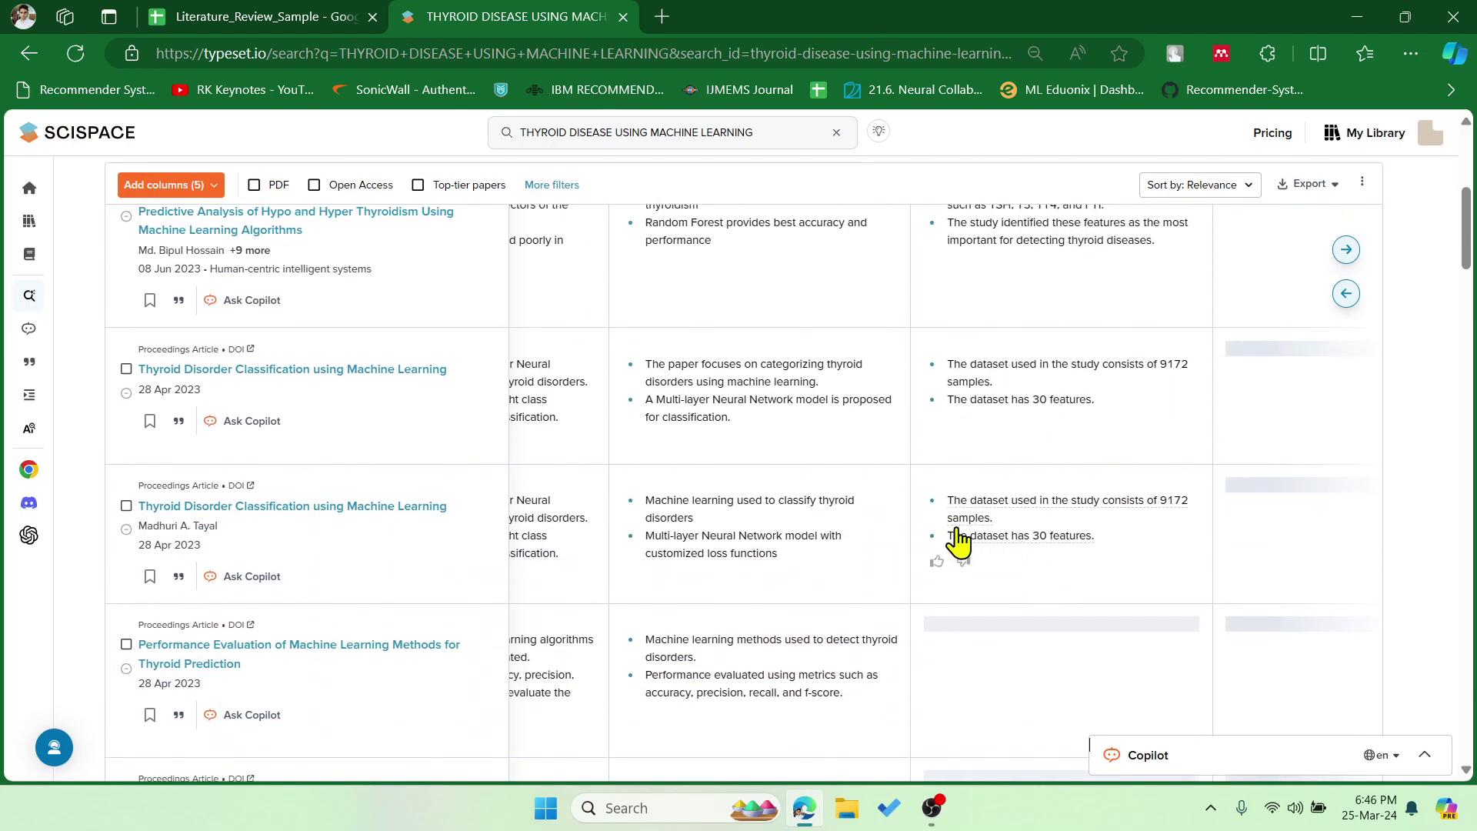
{"action": "scroll", "coordinate": [1054, 477], "scroll_direction": "up", "scroll_amount": 5}
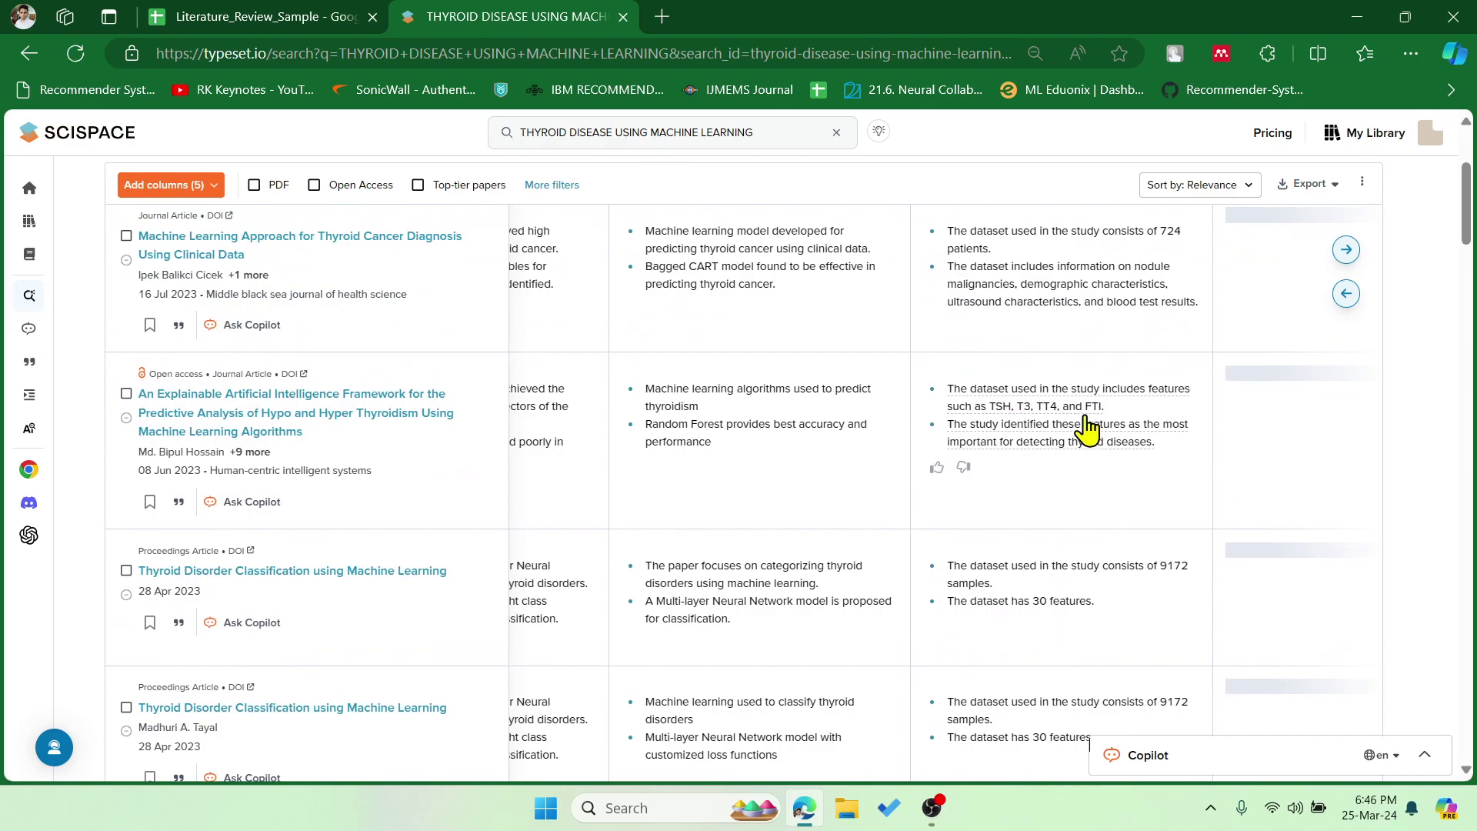
{"action": "scroll", "coordinate": [1088, 427], "scroll_direction": "down", "scroll_amount": 5}
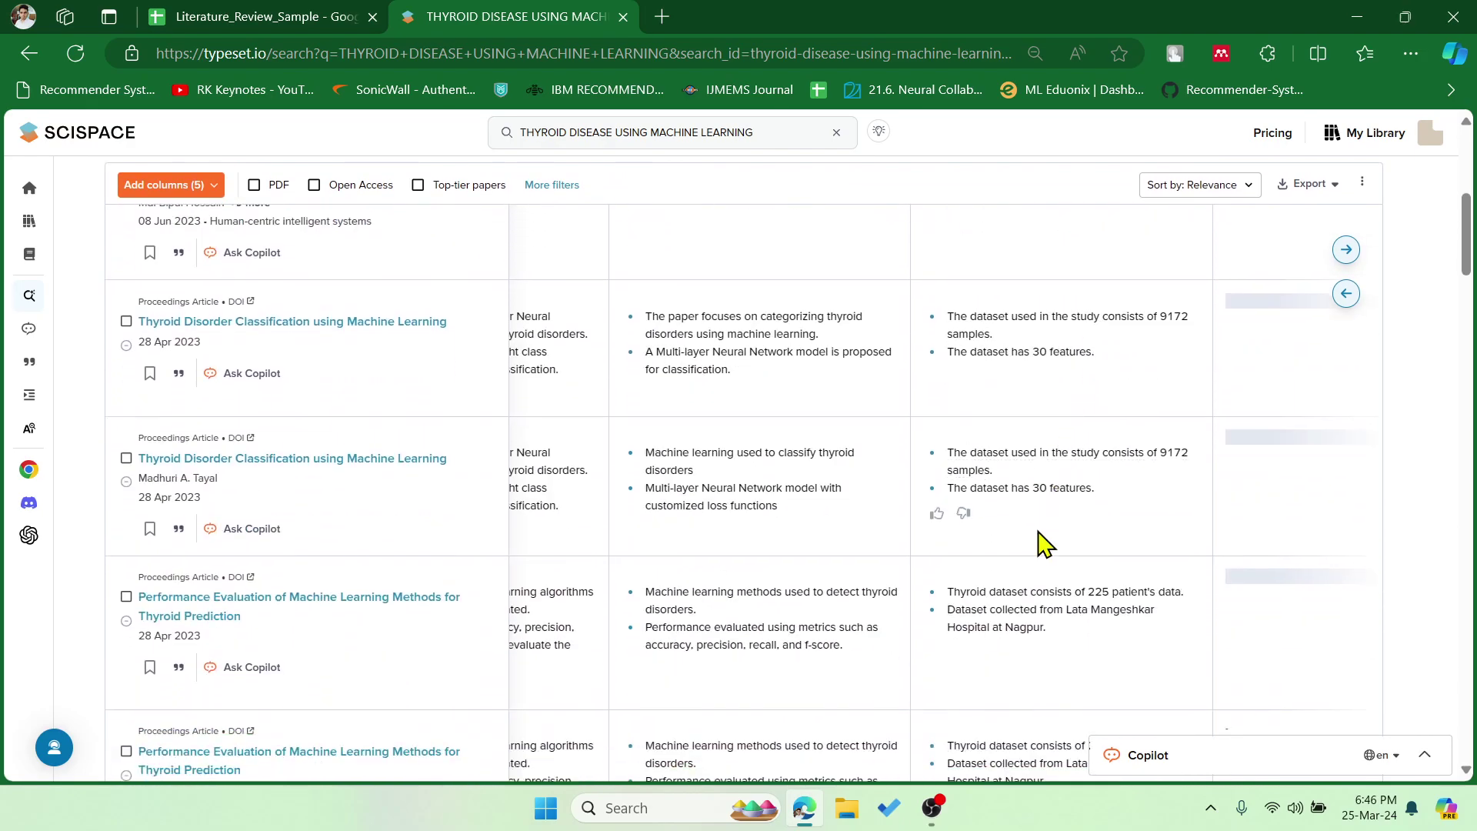
{"action": "scroll", "coordinate": [1011, 597], "scroll_direction": "down", "scroll_amount": 4}
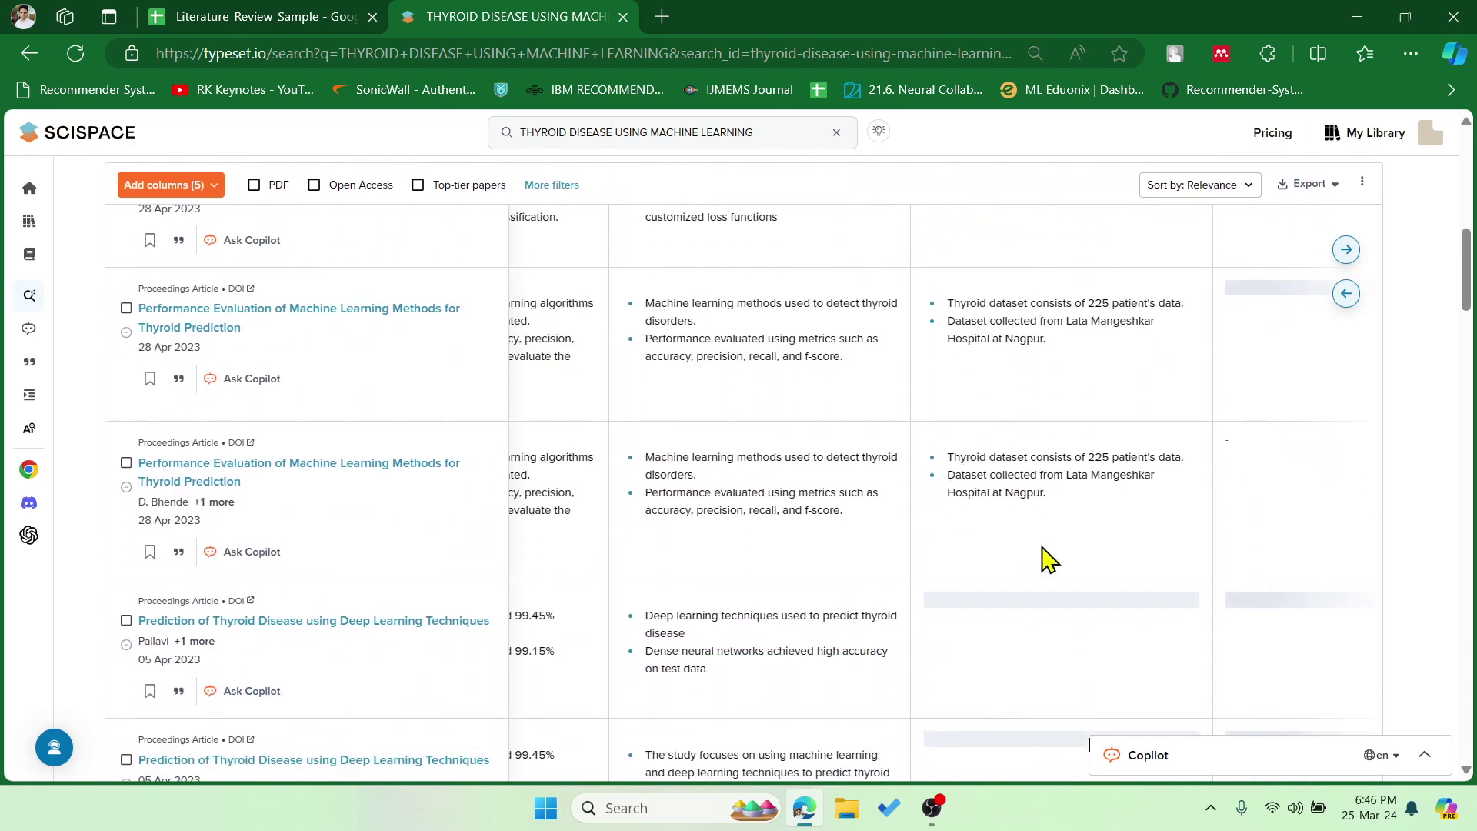
{"action": "scroll", "coordinate": [1058, 538], "scroll_direction": "up", "scroll_amount": 10}
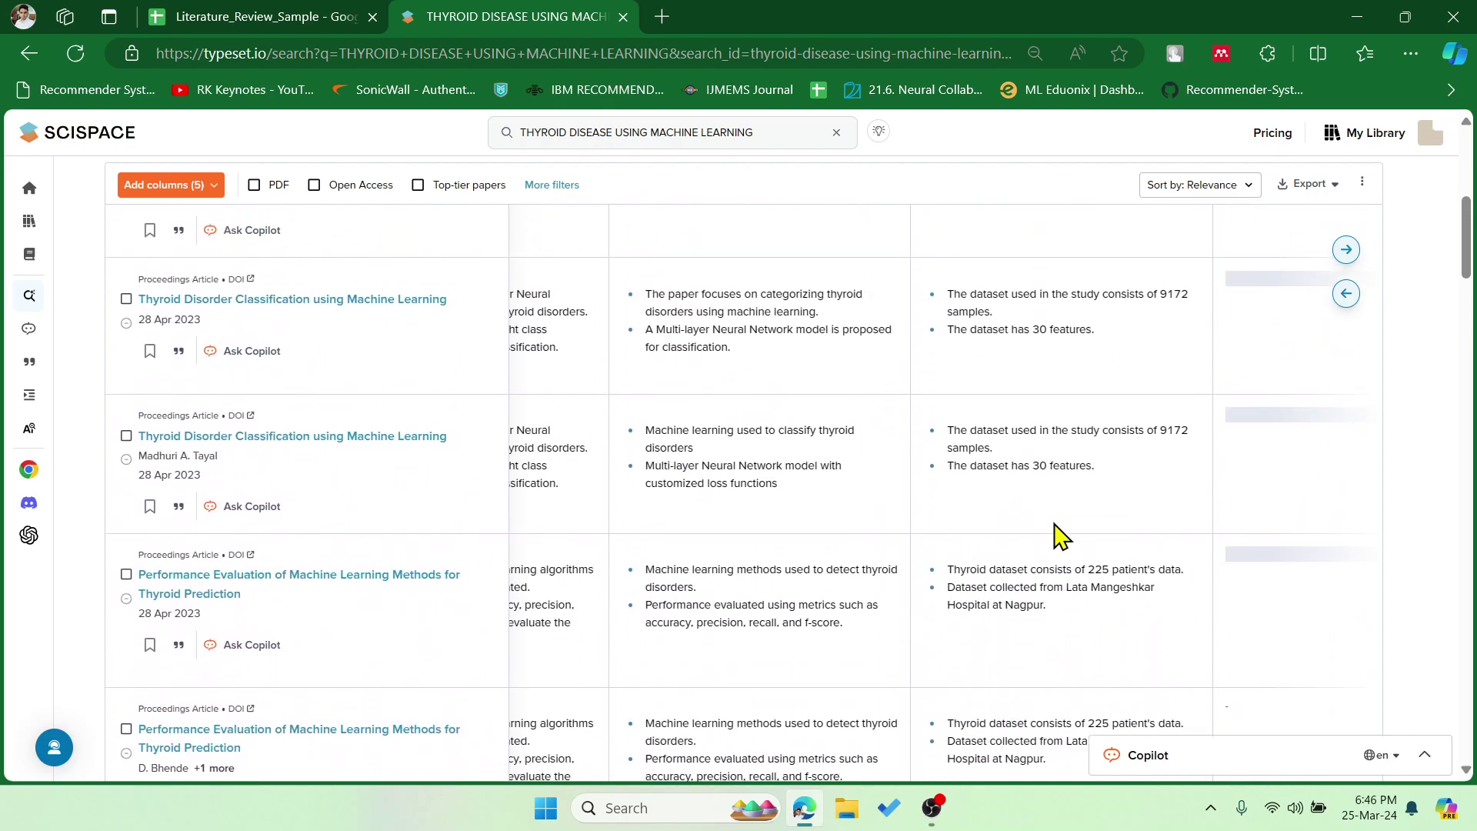
{"action": "scroll", "coordinate": [1056, 537], "scroll_direction": "up", "scroll_amount": 3}
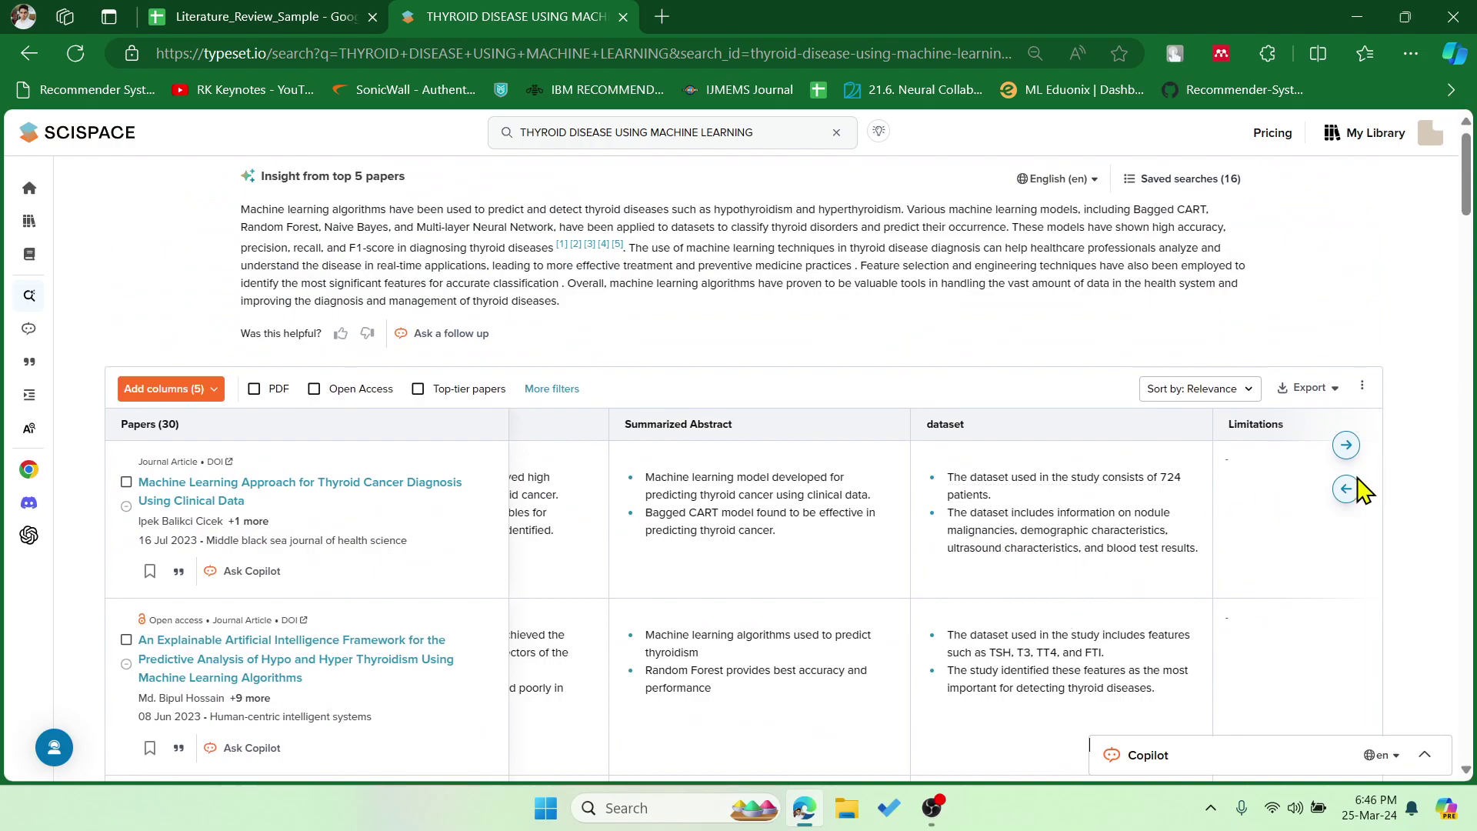
- Reveal the Limitations column and scroll through its mostly empty entries
{"action": "left_click", "coordinate": [1346, 445]}
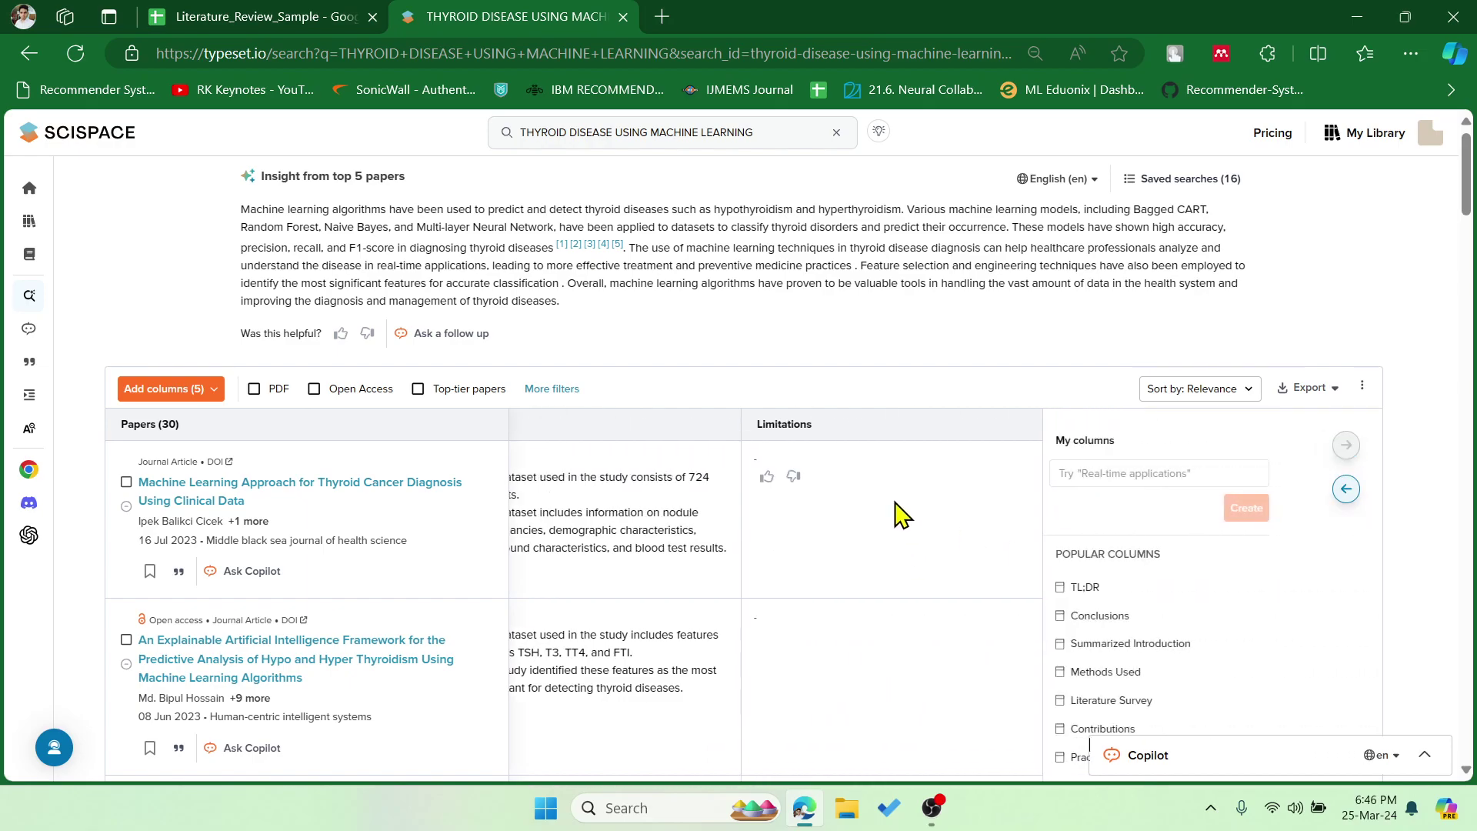
{"action": "scroll", "coordinate": [901, 514], "scroll_direction": "down", "scroll_amount": 15}
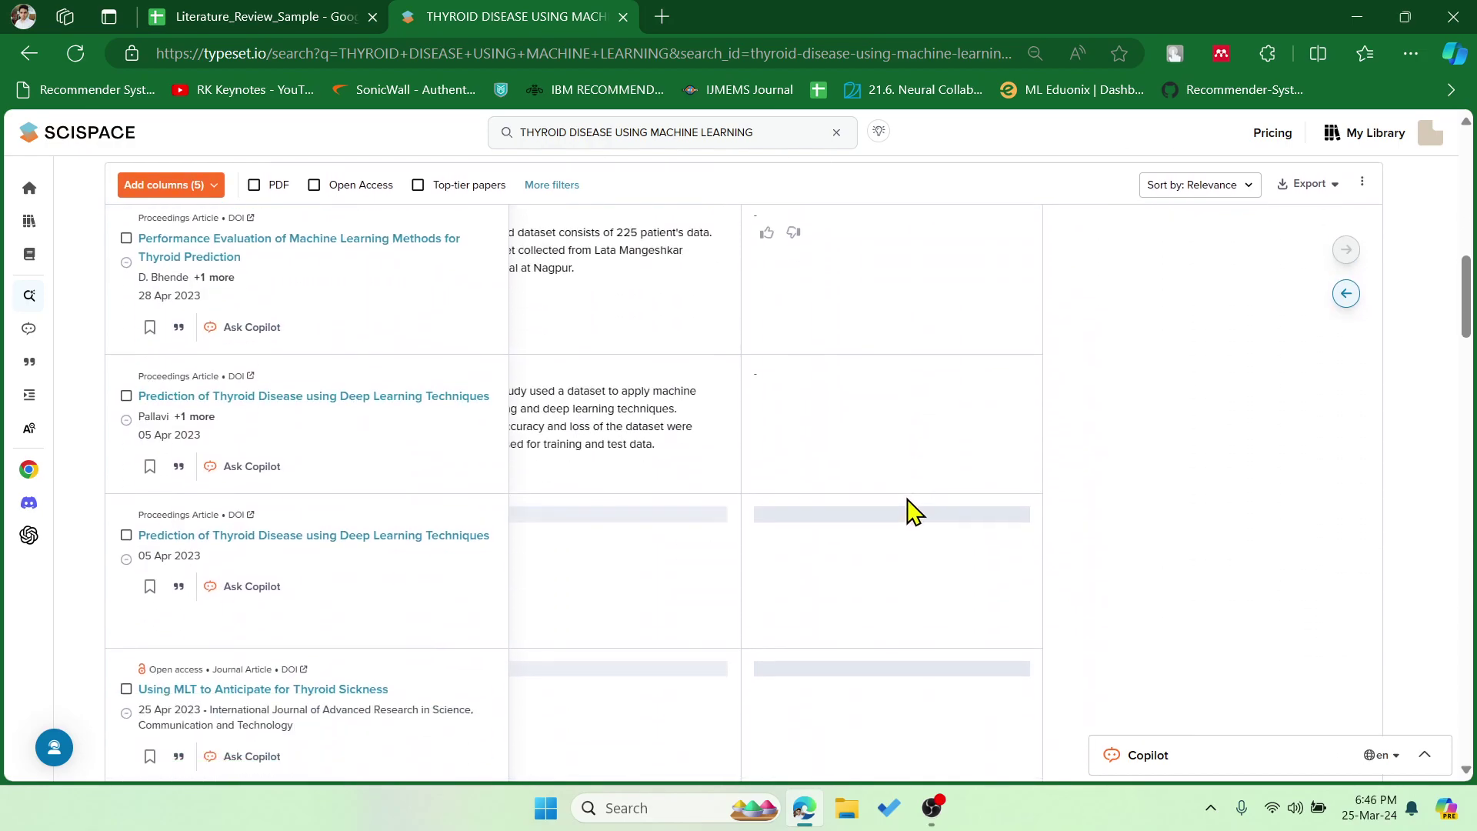
{"action": "scroll", "coordinate": [908, 511], "scroll_direction": "down", "scroll_amount": 4}
{"action": "scroll", "coordinate": [909, 511], "scroll_direction": "up", "scroll_amount": 11}
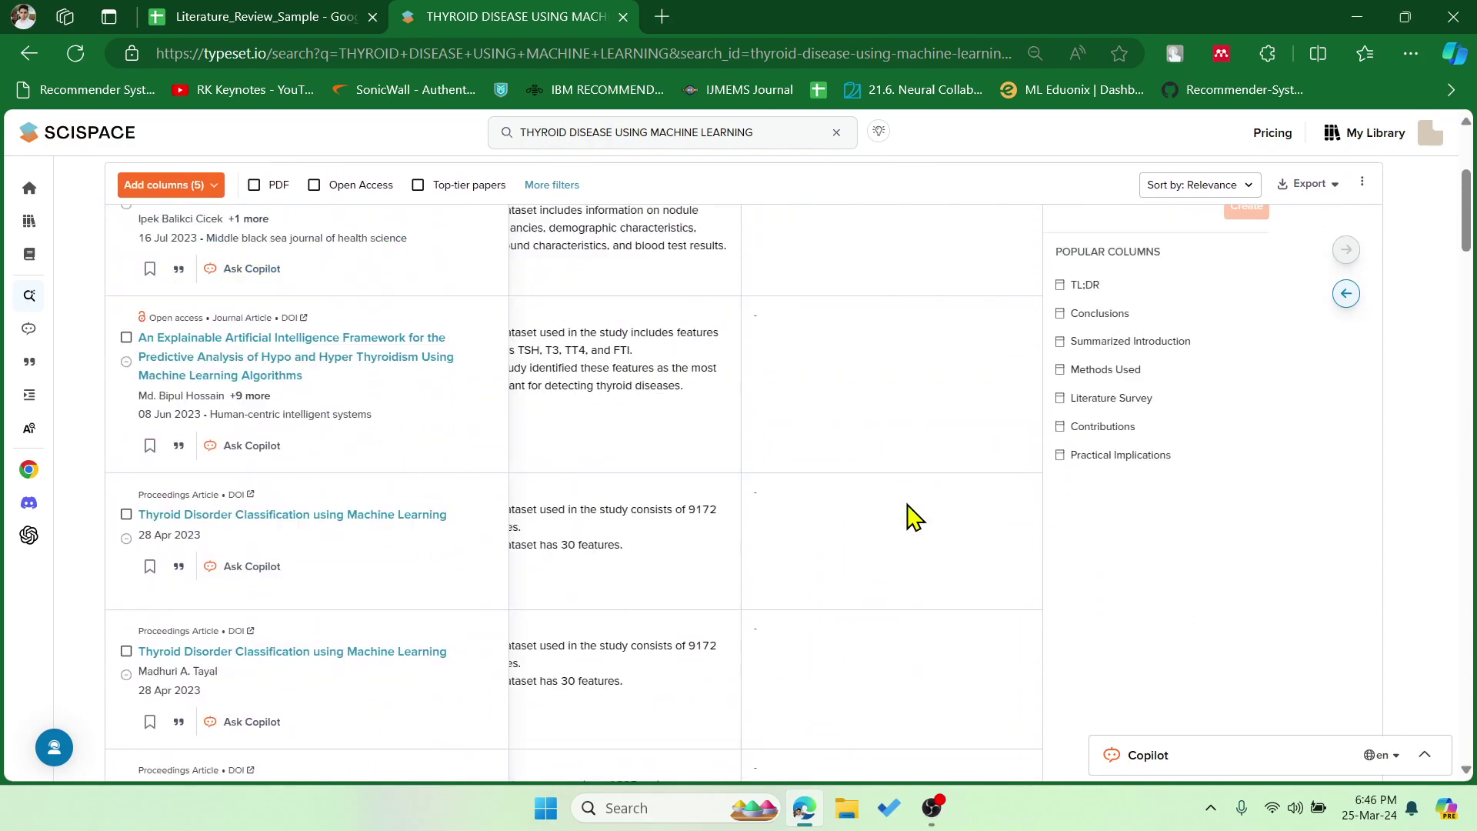
{"action": "scroll", "coordinate": [913, 517], "scroll_direction": "up", "scroll_amount": 4}
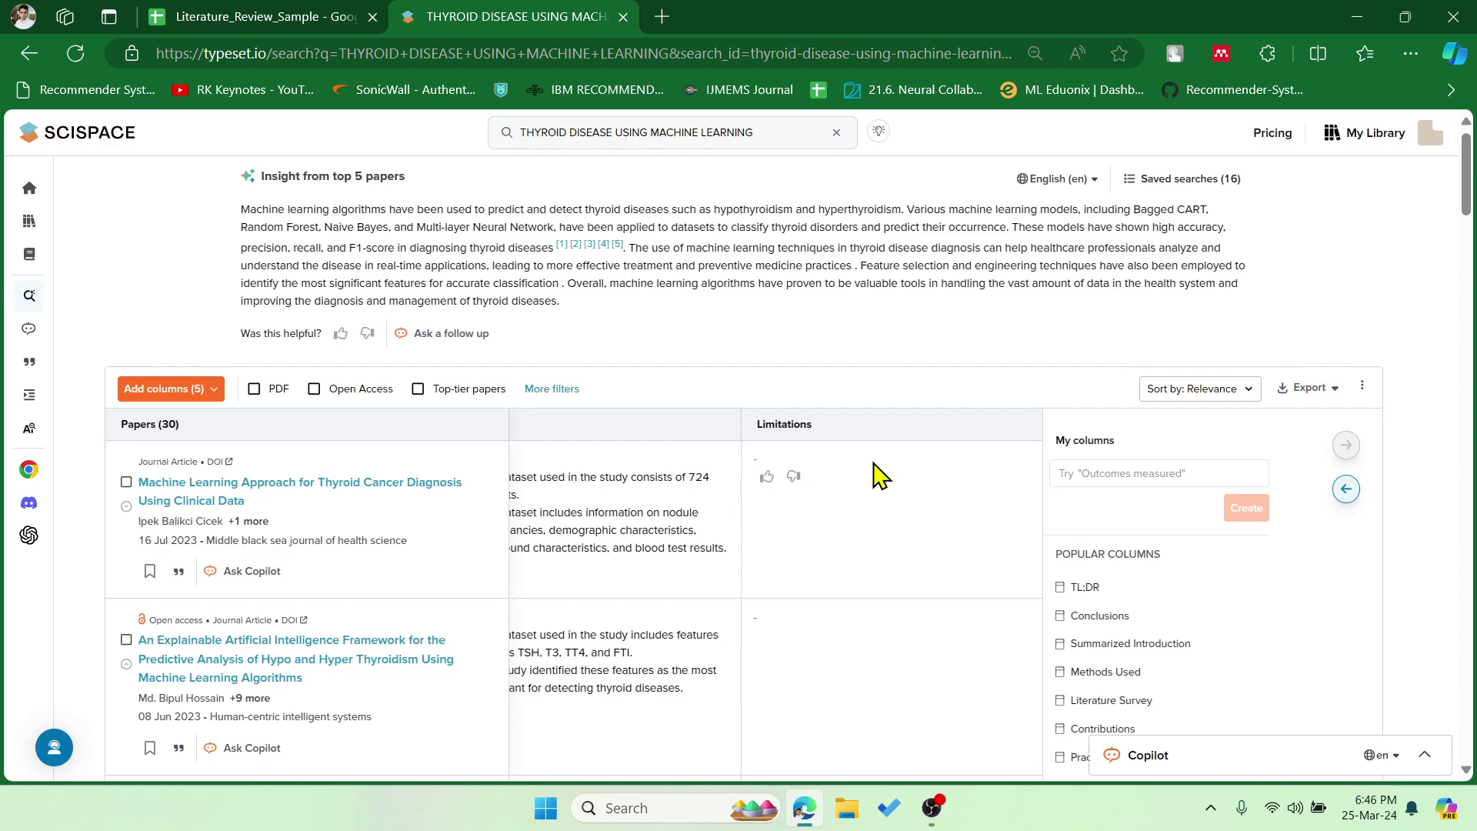
{"action": "scroll", "coordinate": [880, 478], "scroll_direction": "down", "scroll_amount": 15}
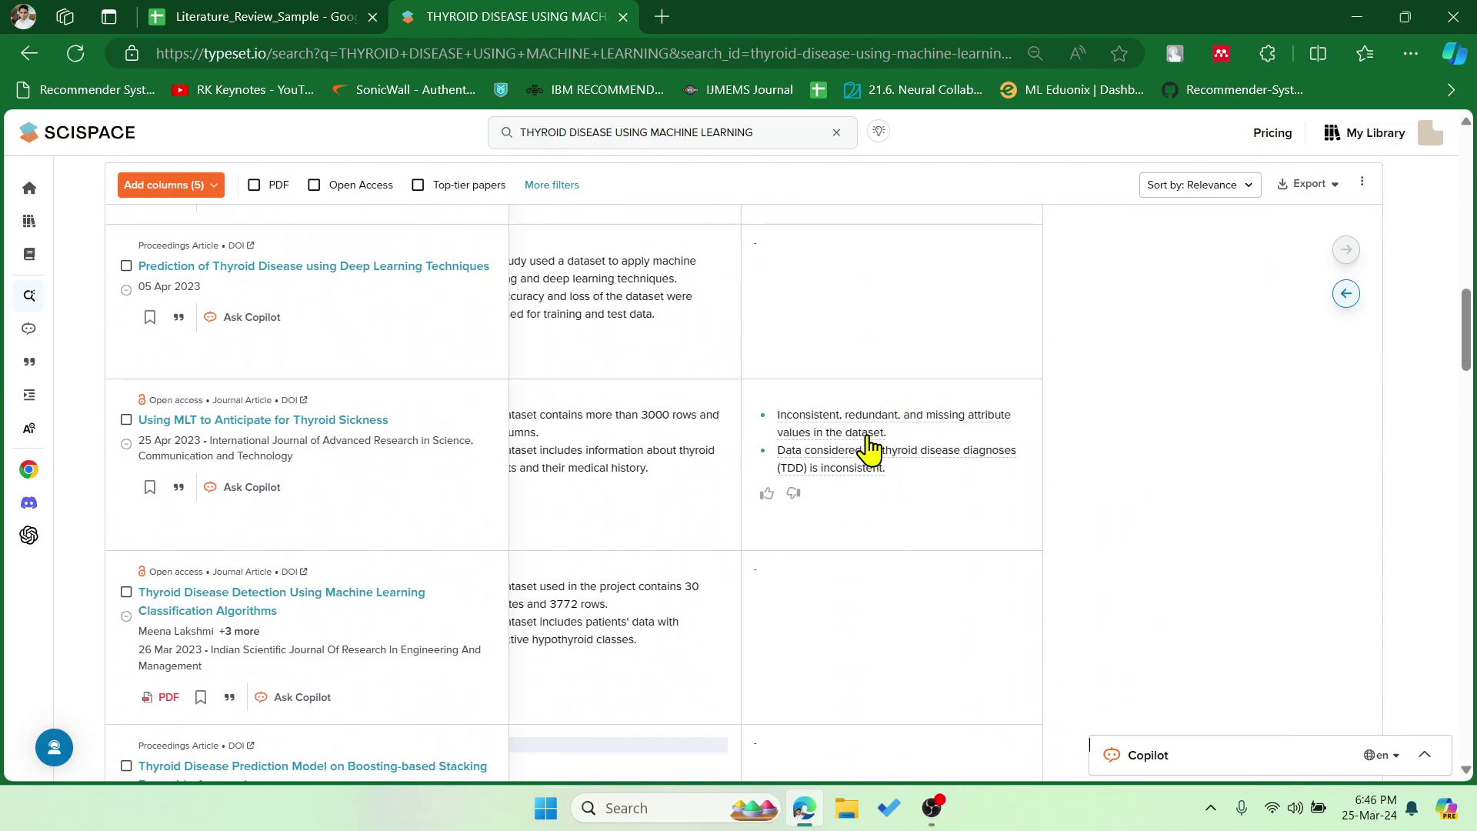
{"action": "scroll", "coordinate": [881, 443], "scroll_direction": "down", "scroll_amount": 8}
{"action": "scroll", "coordinate": [889, 454], "scroll_direction": "up", "scroll_amount": 5}
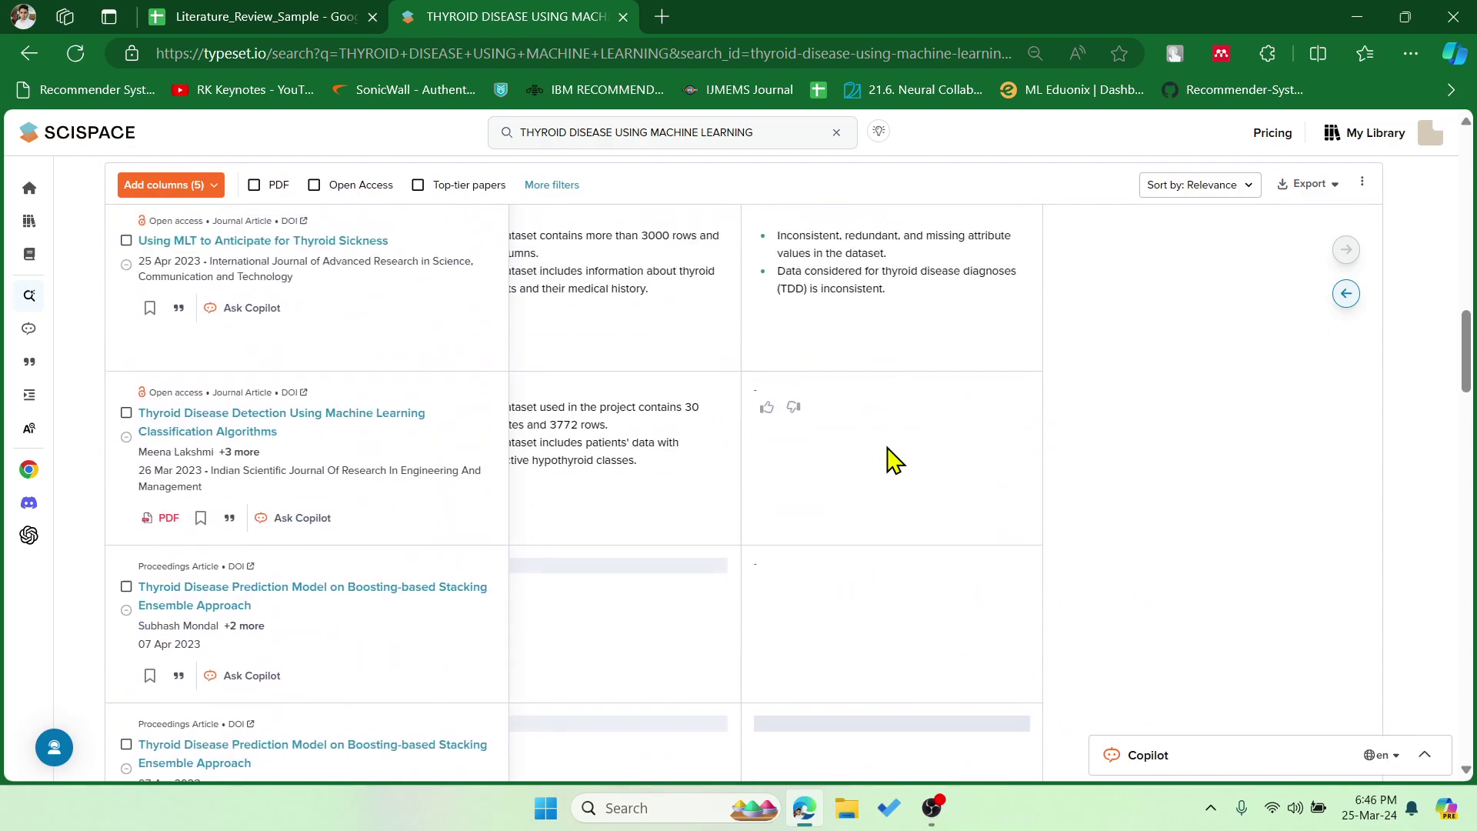
{"action": "scroll", "coordinate": [884, 446], "scroll_direction": "up", "scroll_amount": 10}
{"action": "scroll", "coordinate": [882, 428], "scroll_direction": "down", "scroll_amount": 3}
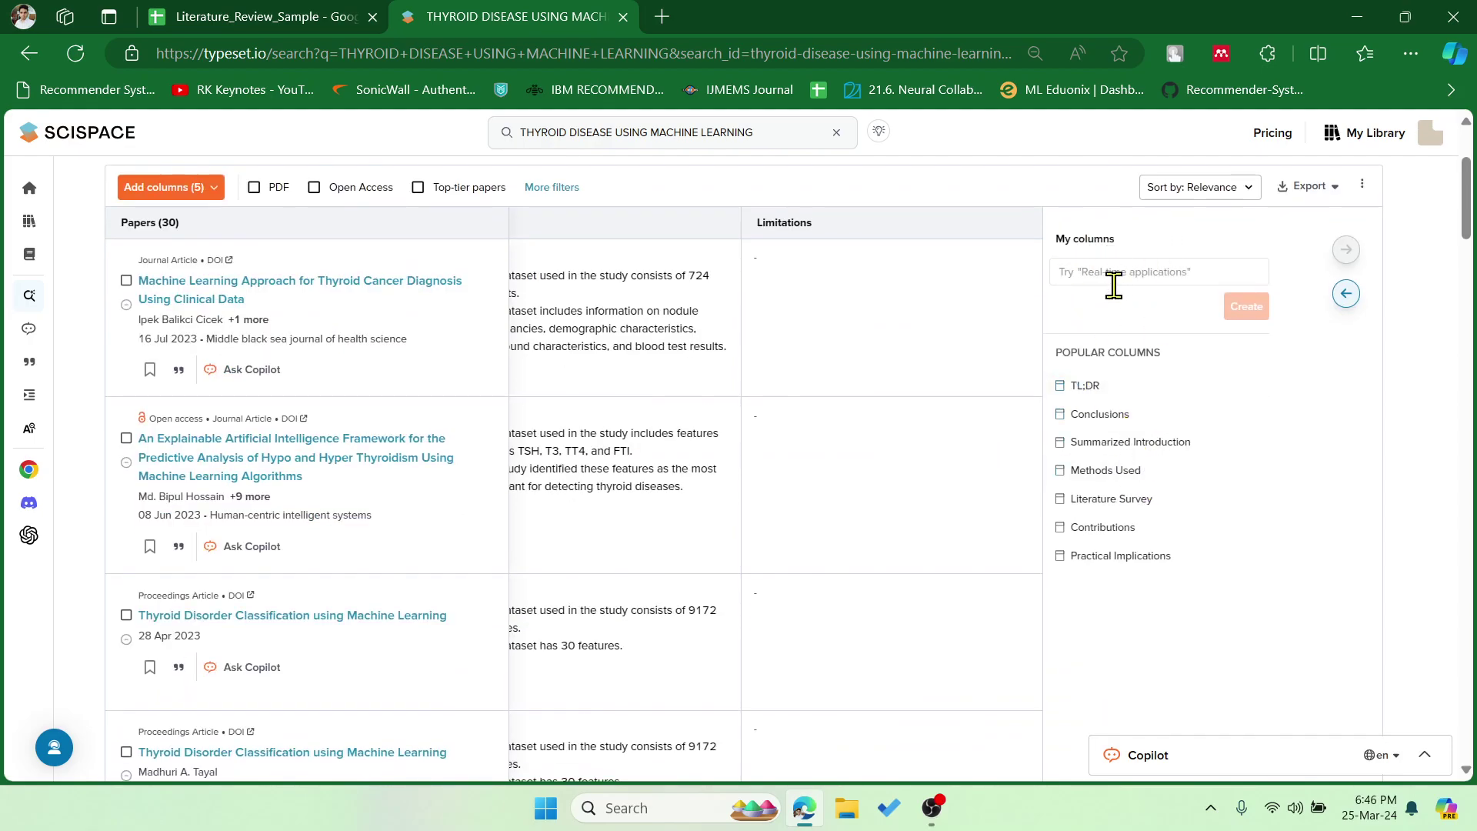
{"action": "scroll", "coordinate": [910, 422], "scroll_direction": "up", "scroll_amount": 3}
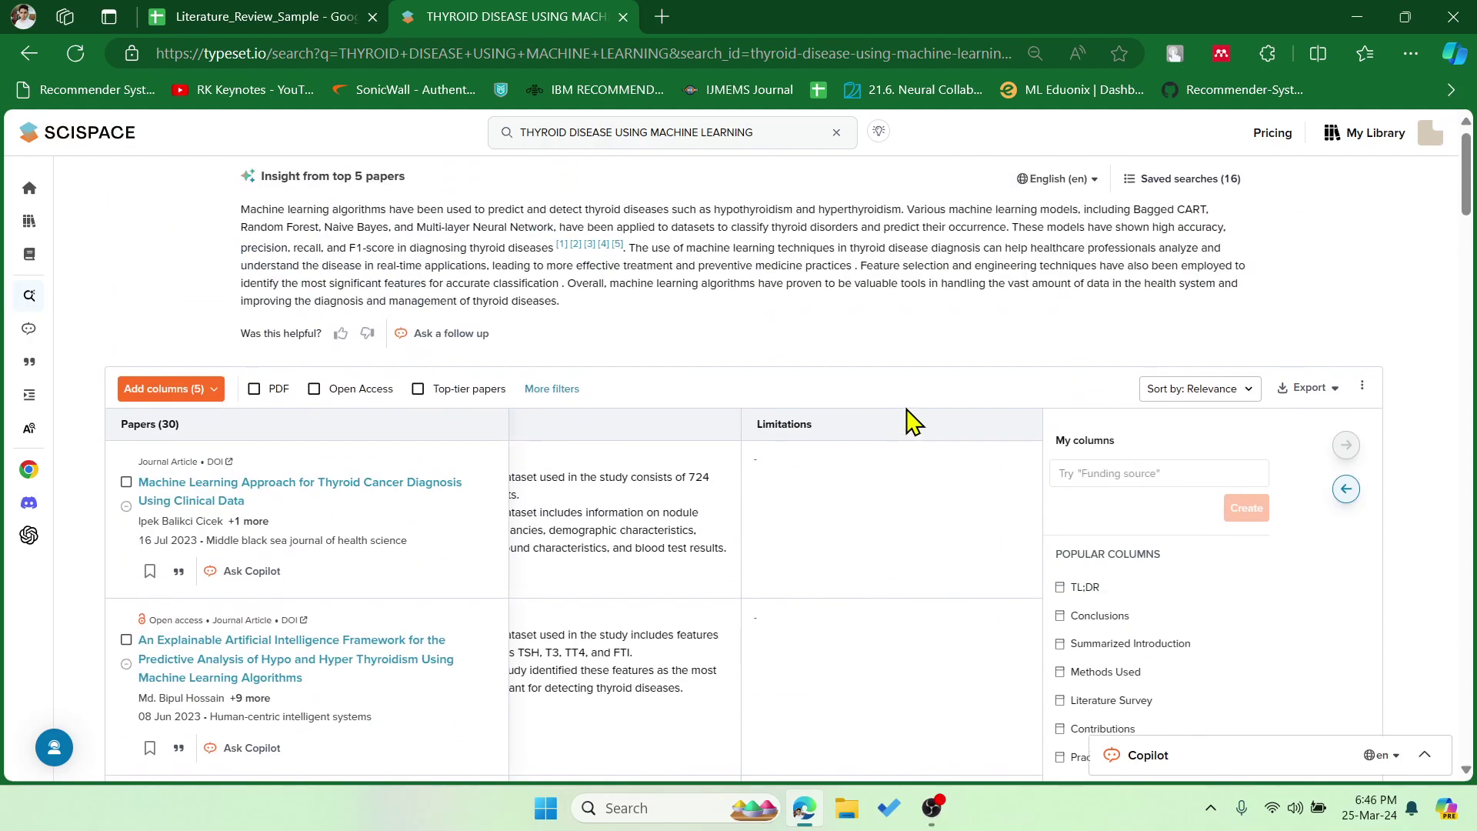
- Export the results table as an Excel File
{"action": "left_click", "coordinate": [1327, 394]}
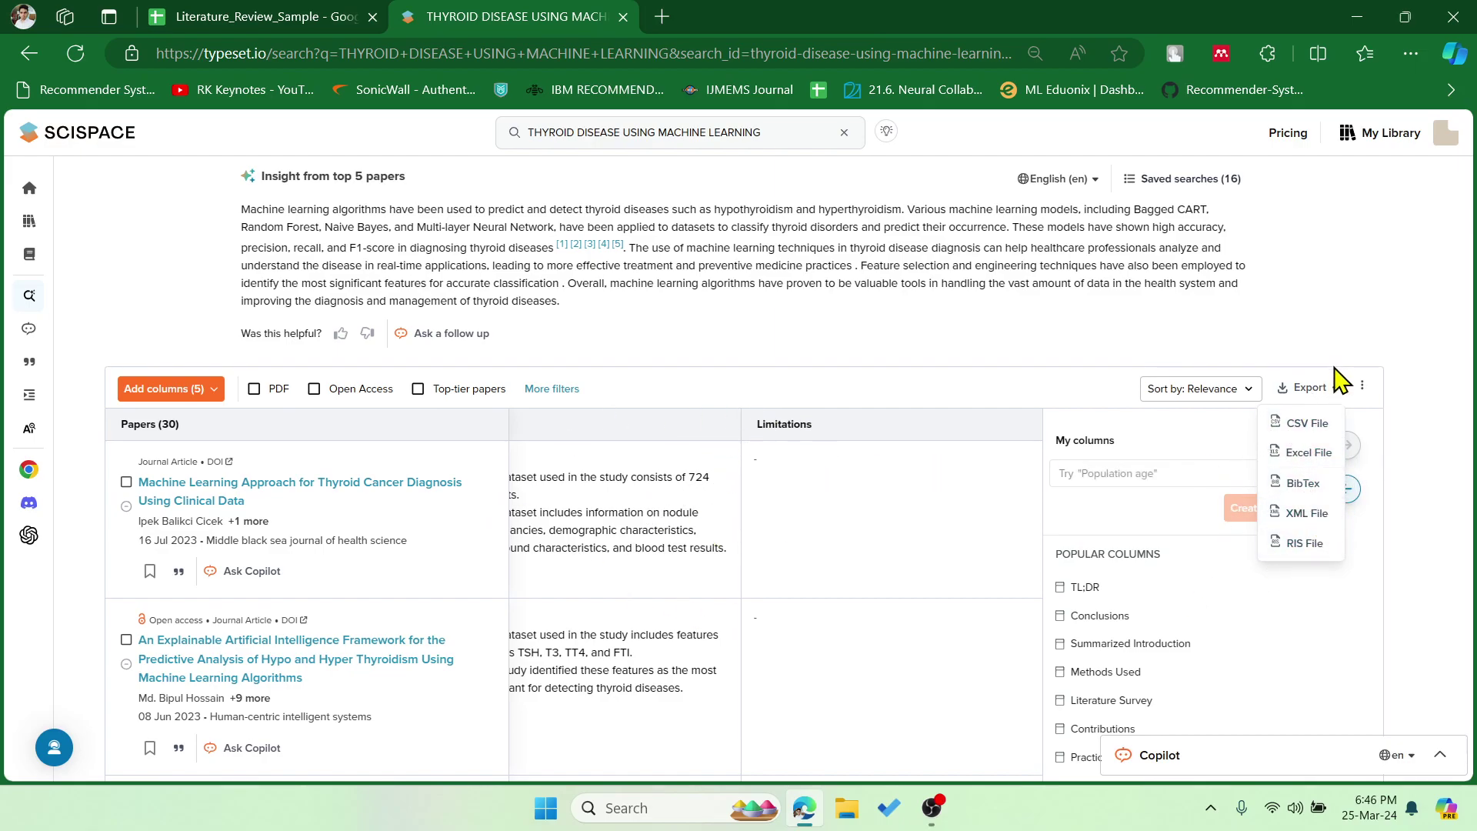
{"action": "left_click", "coordinate": [1301, 454]}
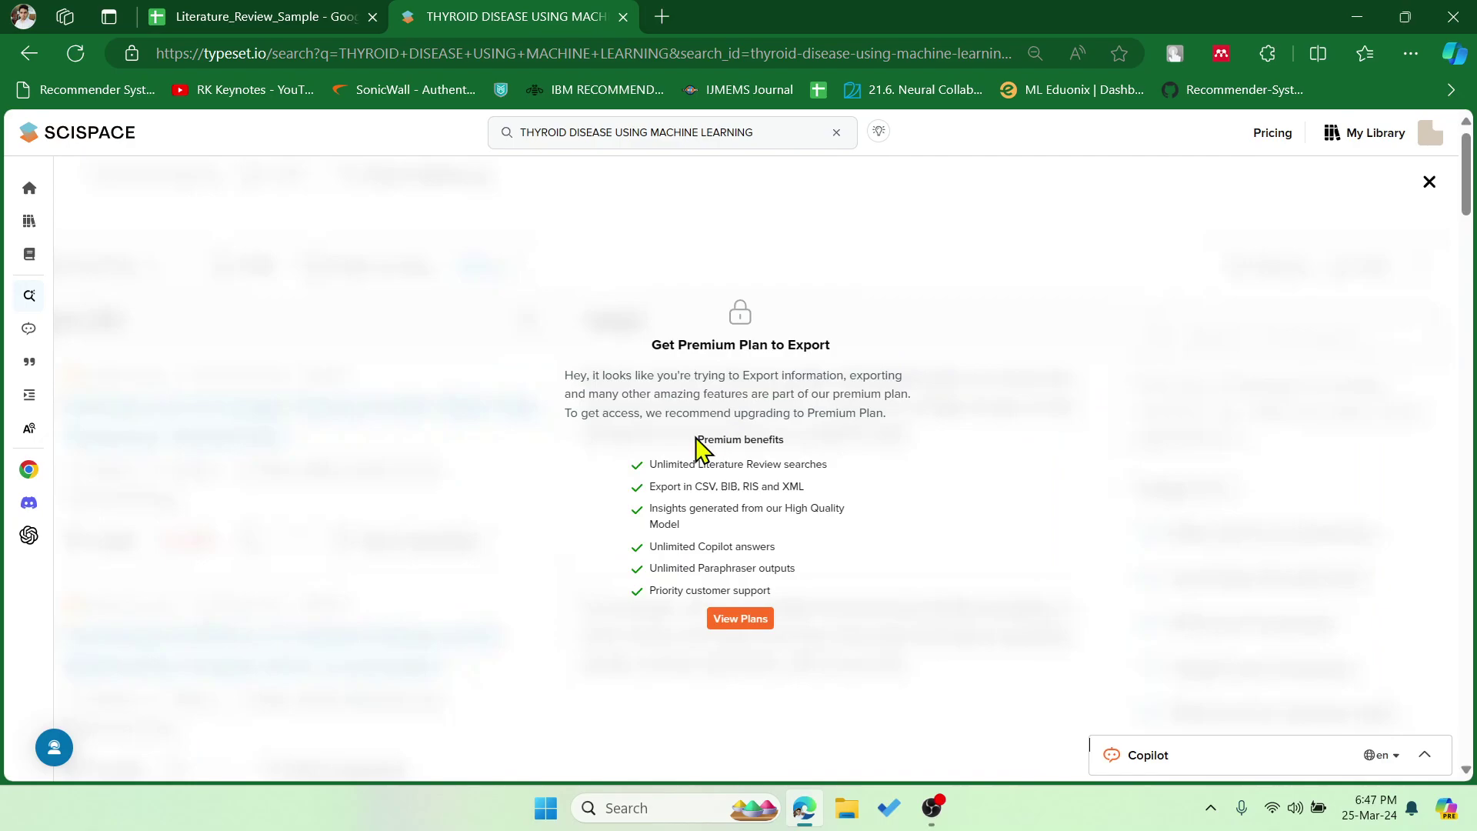
- Close the 'Get Premium Plan to Export' prompt without upgrading
{"action": "left_click_drag", "start_coordinate": [887, 413], "coordinate": [846, 413]}
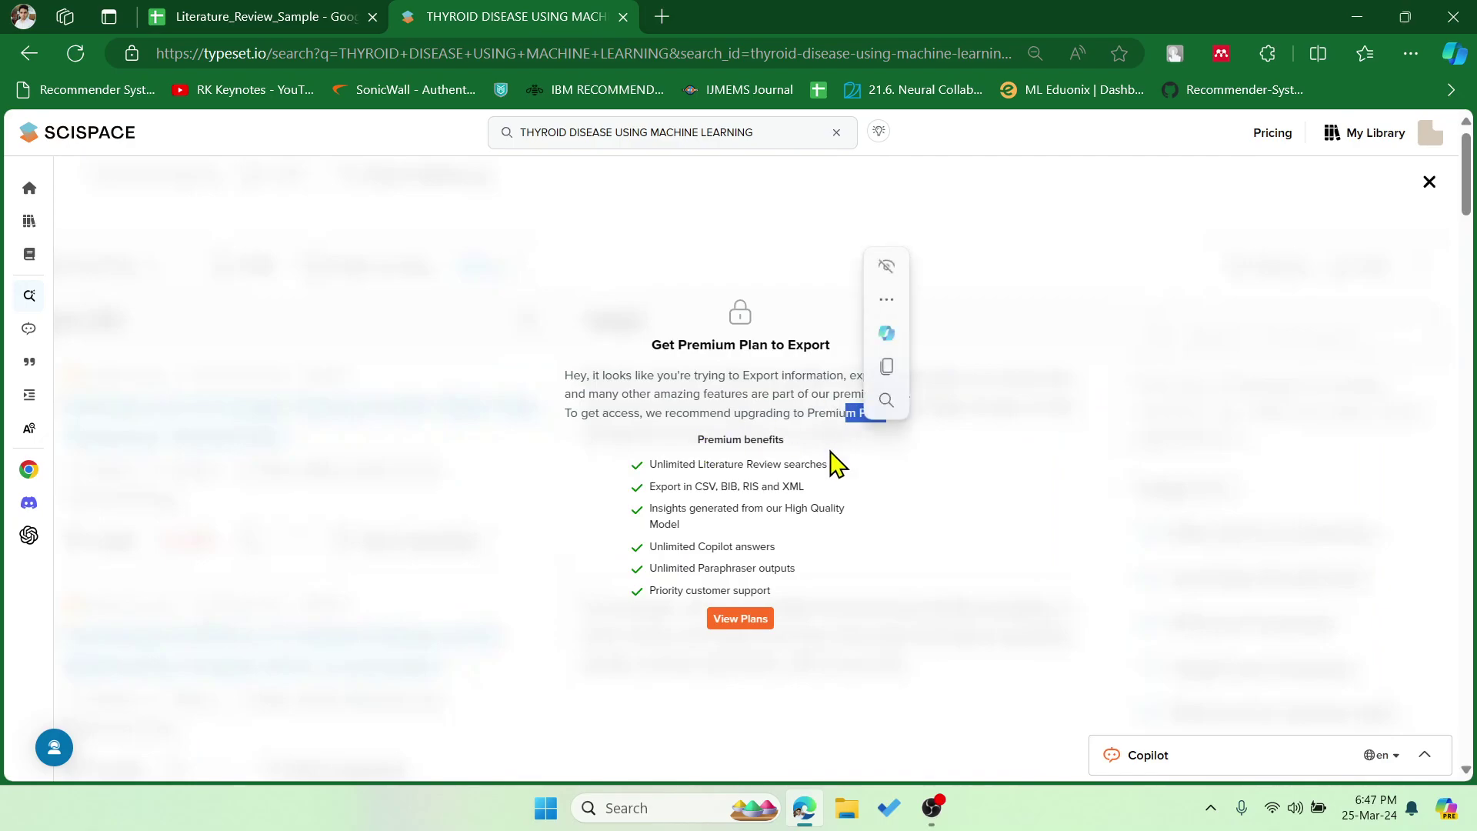
{"action": "left_click", "coordinate": [1428, 184]}
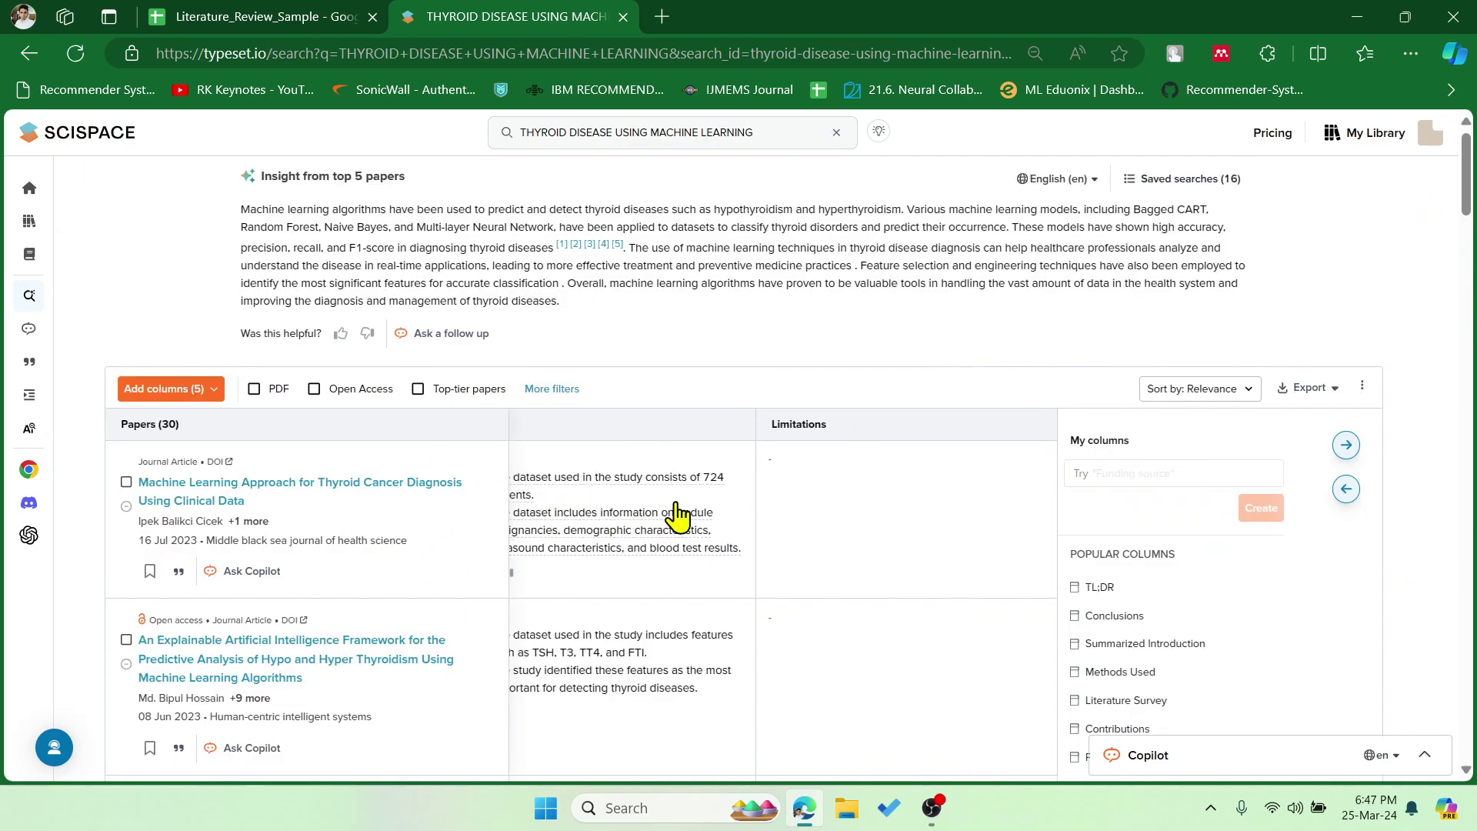